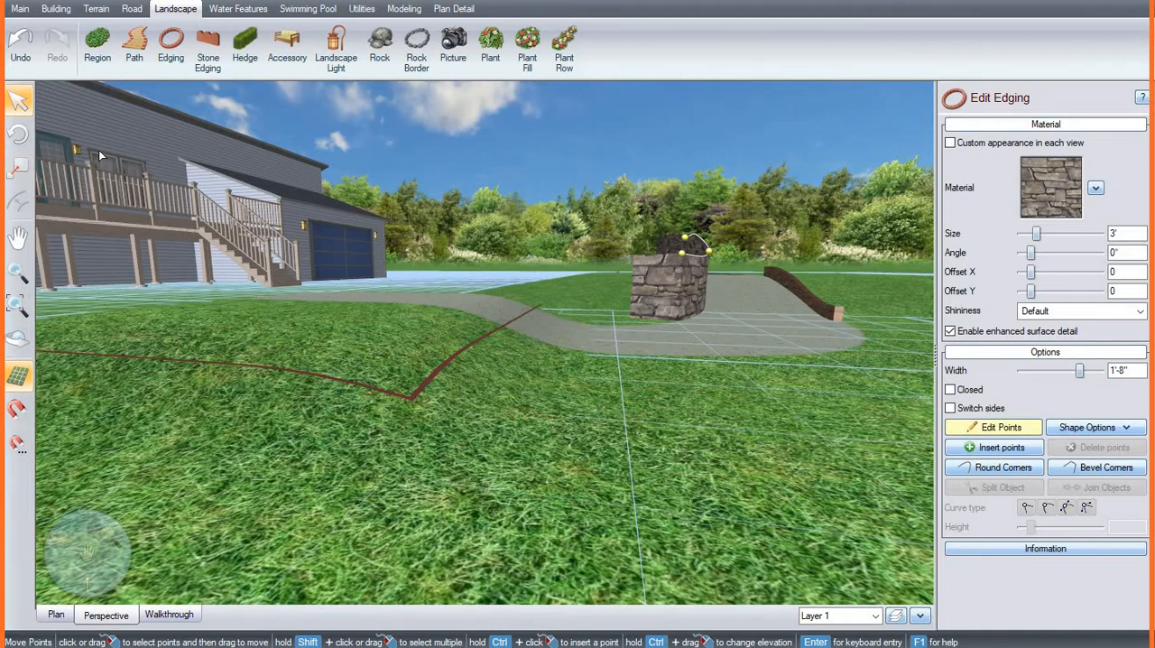
Step: Draw a rectangular area grader about 6'-2" by 3'-11" in the plan view, on the open lawn beyond the curved stone edging
{"action": "left_click", "coordinate": [56, 615]}
{"action": "scroll", "coordinate": [583, 416], "scroll_direction": "down", "scroll_amount": 3}
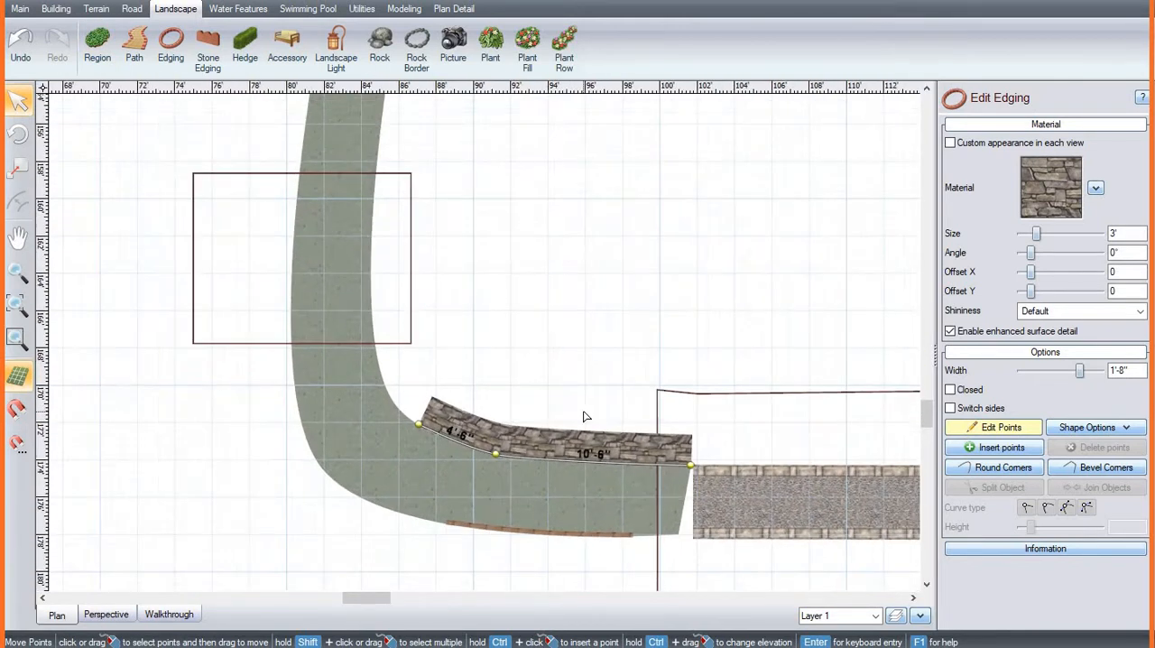
{"action": "left_click", "coordinate": [97, 9]}
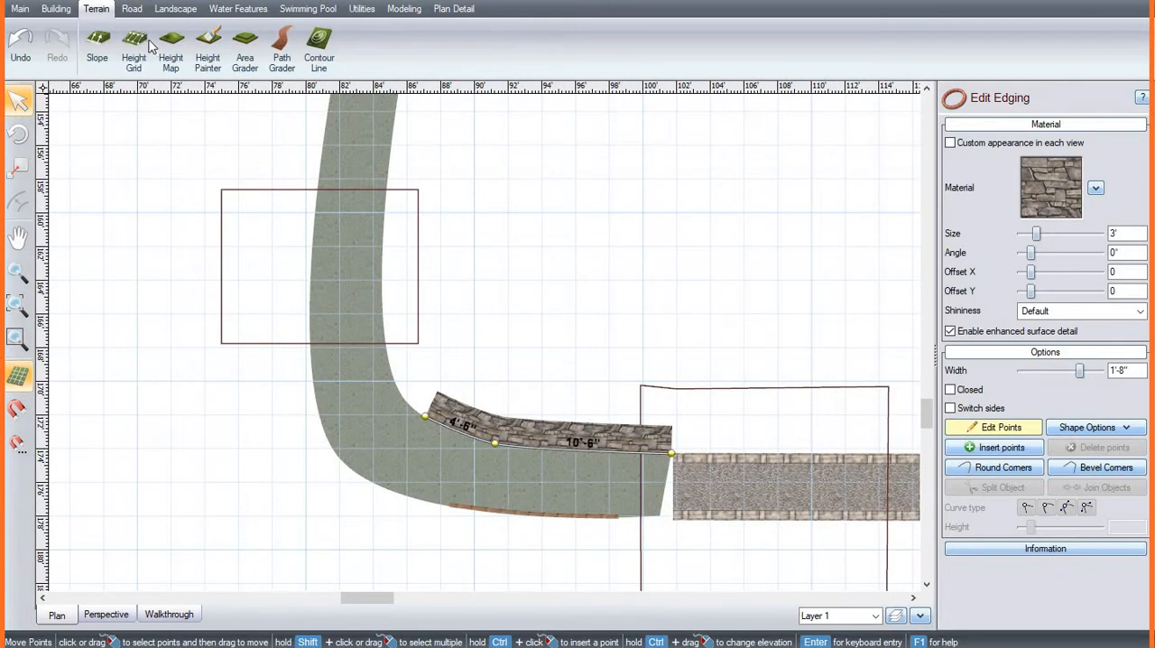
{"action": "left_click", "coordinate": [244, 45]}
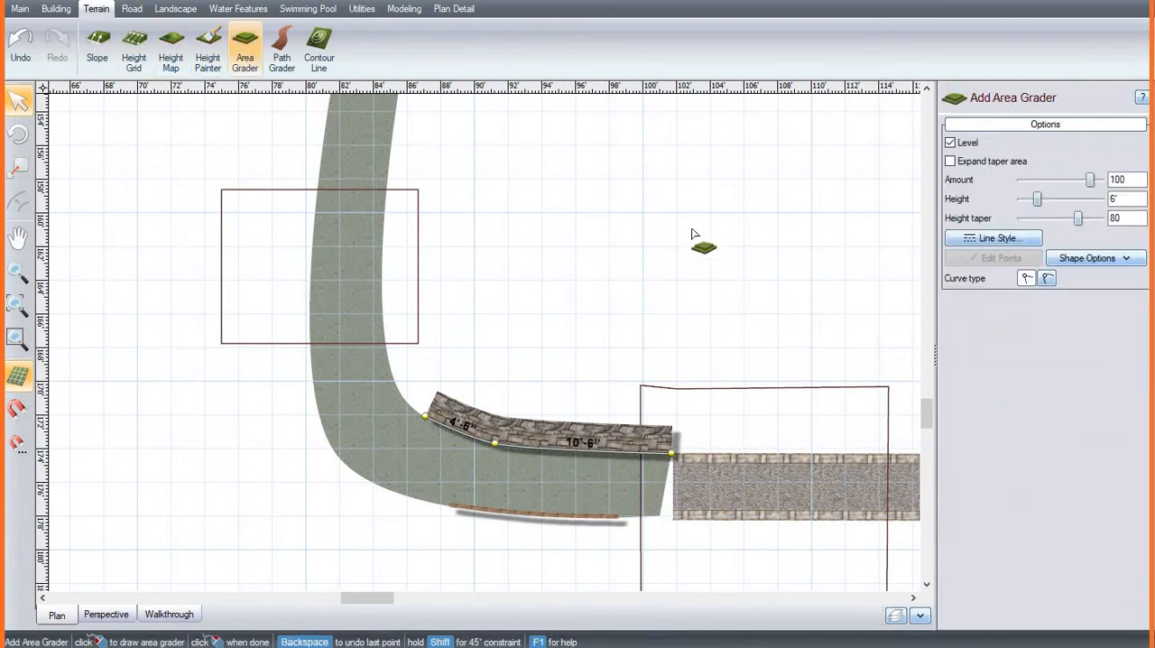
{"action": "left_click", "coordinate": [539, 181]}
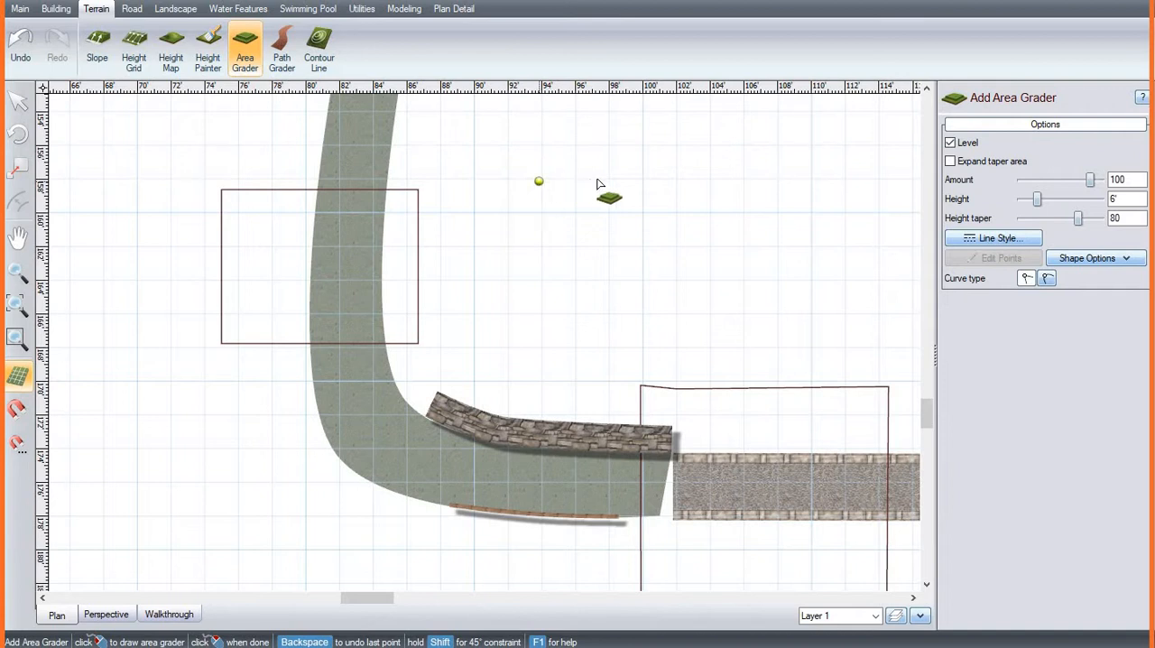
{"action": "left_click", "coordinate": [643, 181]}
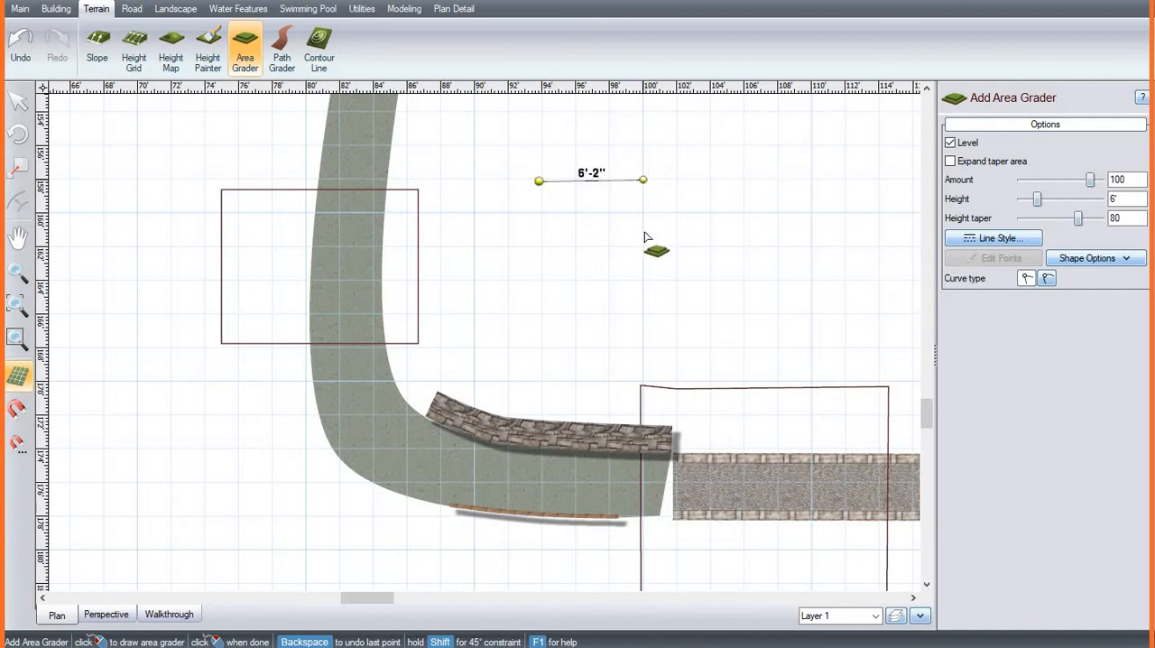
{"action": "left_click", "coordinate": [643, 247]}
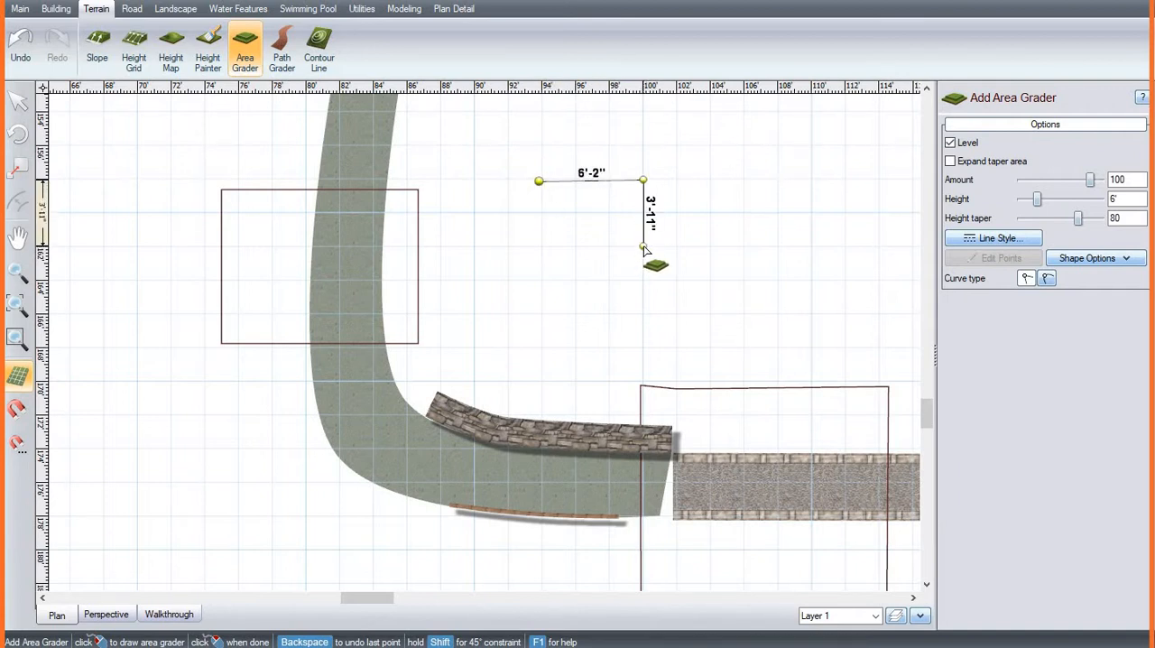
{"action": "left_click", "coordinate": [541, 248]}
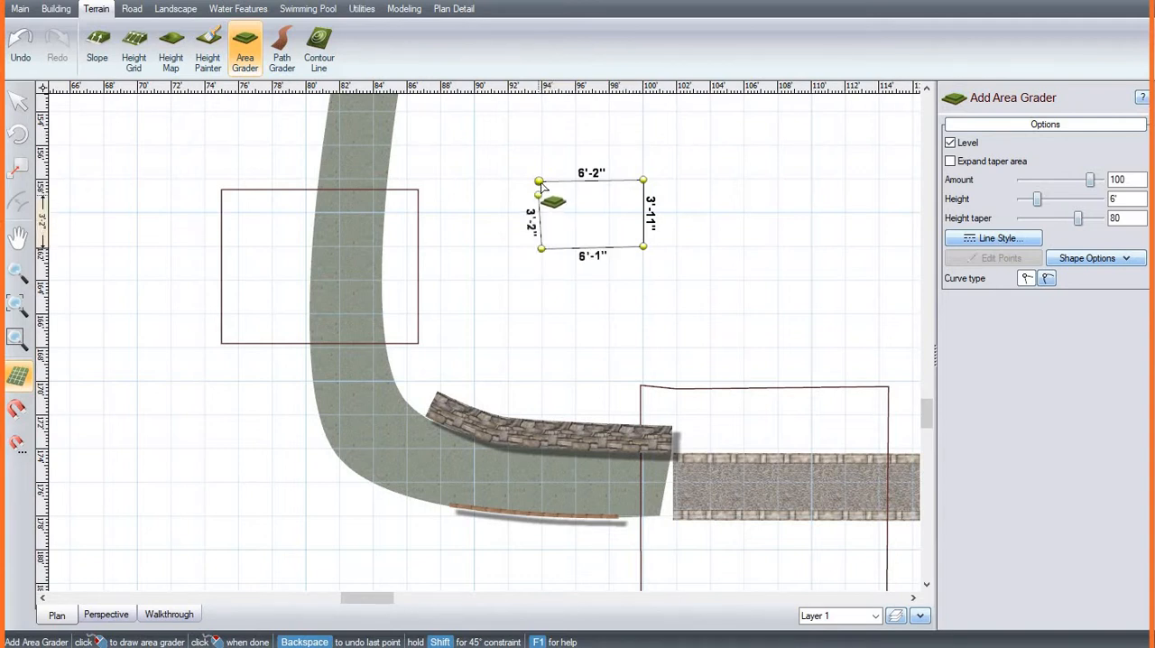
{"action": "left_click", "coordinate": [539, 182]}
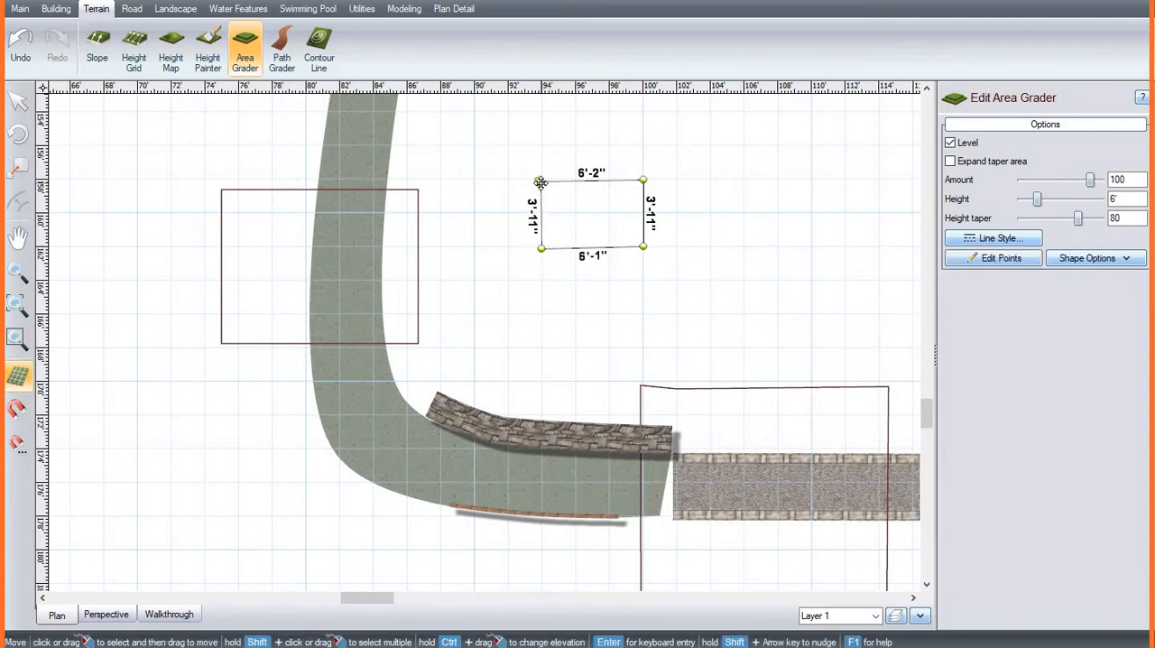
Step: Lower the area grader's height in the perspective view, trying 2' and 8" before settling on 1'-4"
{"action": "left_click", "coordinate": [106, 615]}
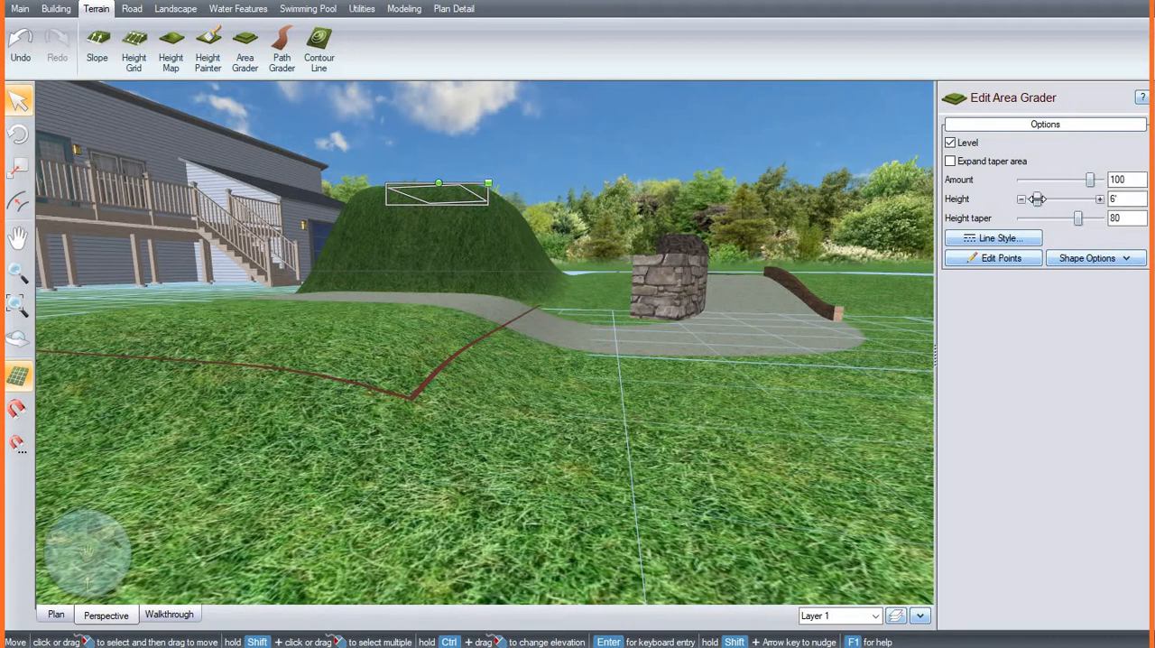
{"action": "left_click_drag", "start_coordinate": [1039, 198], "coordinate": [1033, 198]}
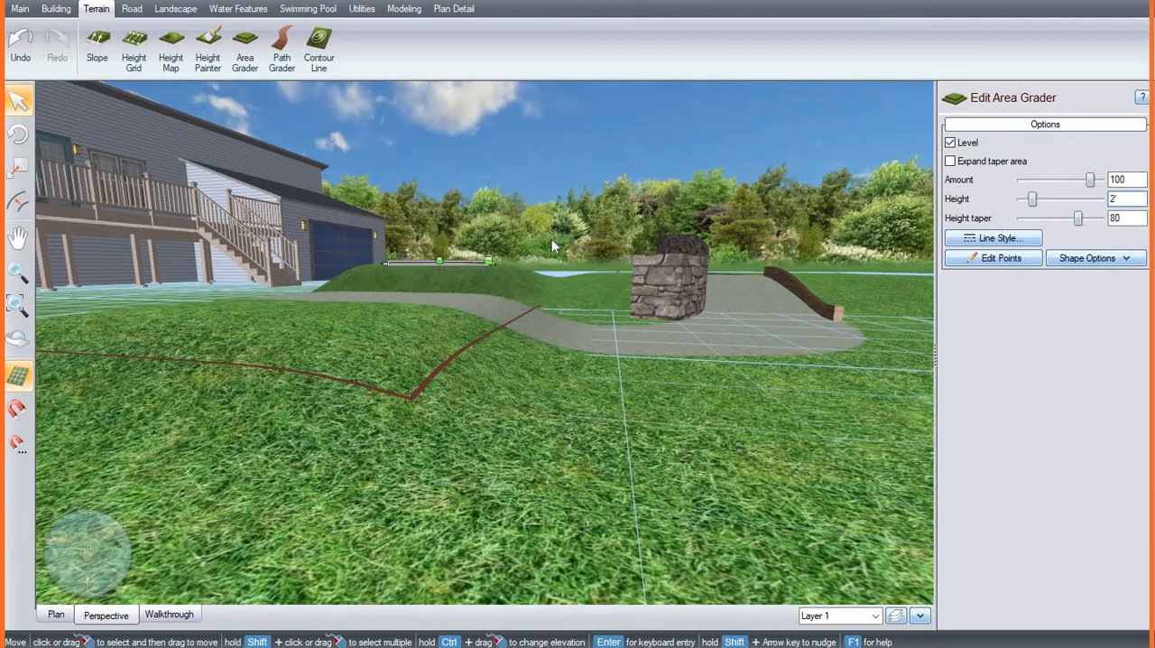
{"action": "middle_click_drag", "start_coordinate": [549, 262], "coordinate": [562, 387]}
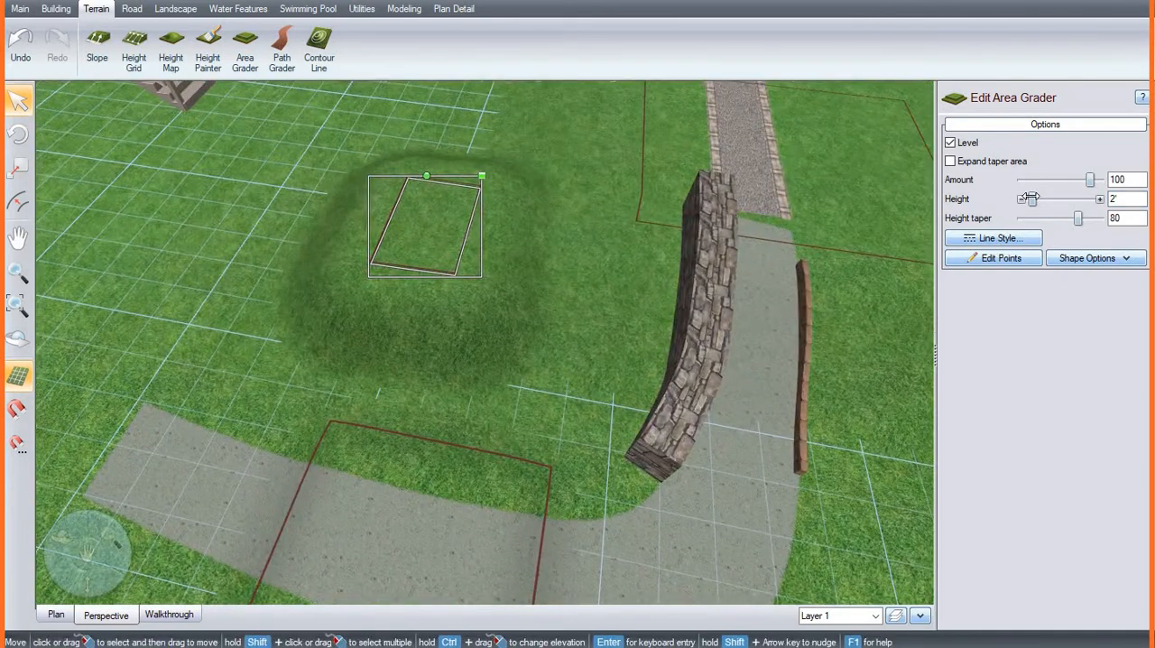
{"action": "left_click_drag", "start_coordinate": [1033, 199], "coordinate": [1030, 198]}
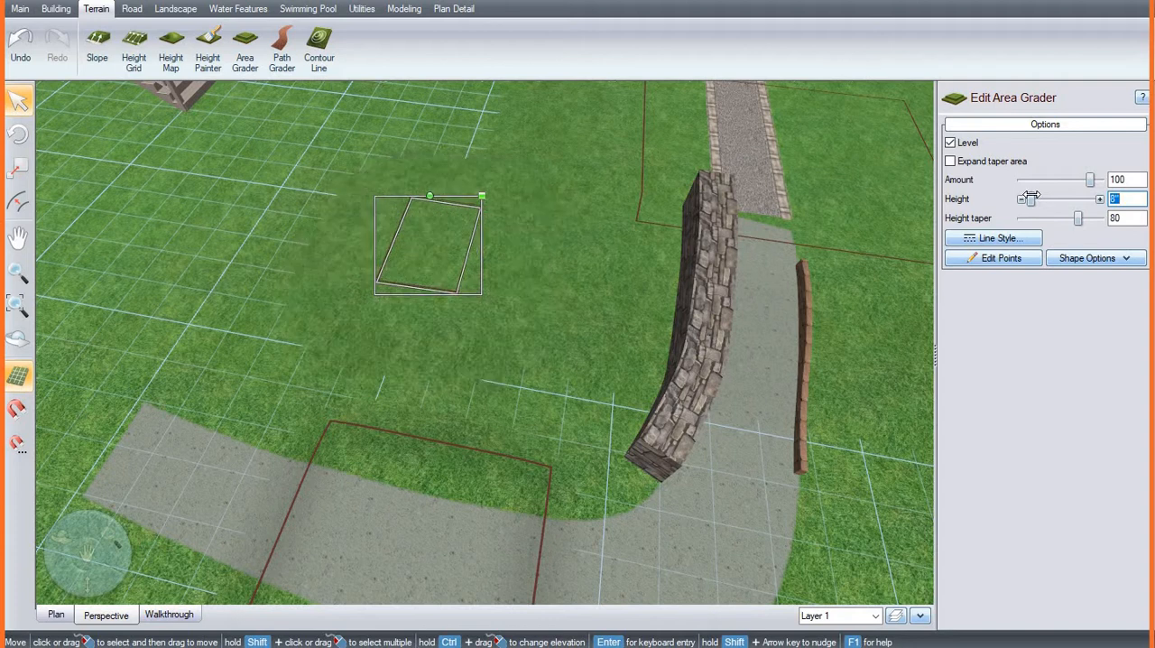
{"action": "left_click_drag", "start_coordinate": [1031, 197], "coordinate": [1031, 198]}
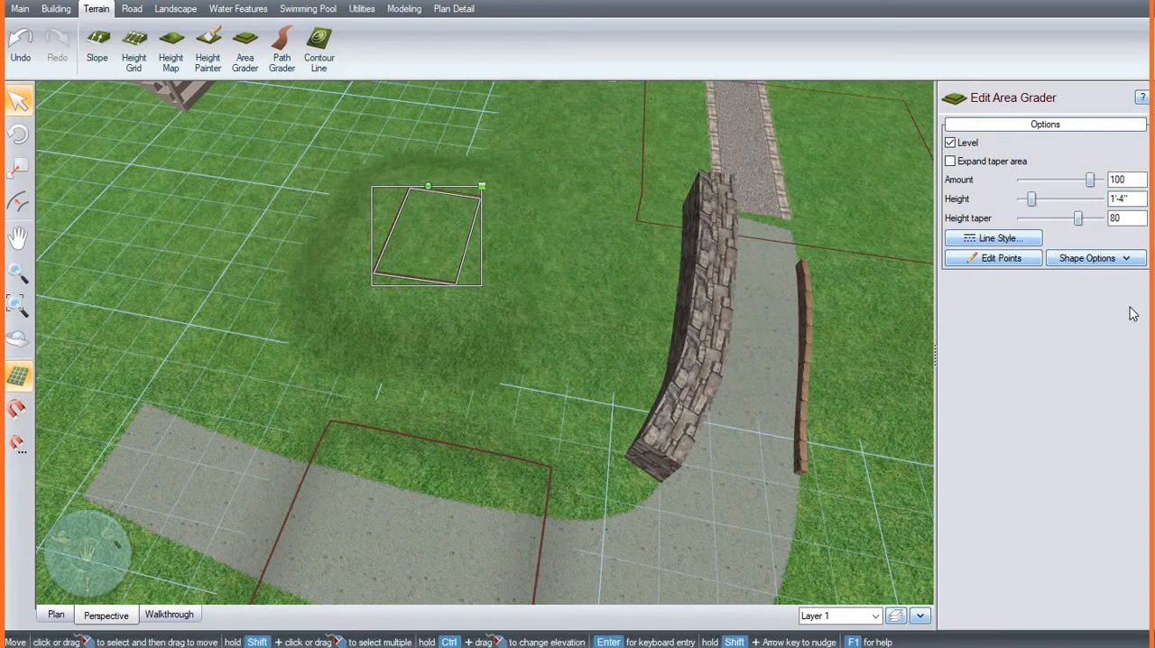
Step: Adjust the area grader's height taper, trying 100 and 89 before settling on 72
{"action": "scroll", "coordinate": [490, 287], "scroll_direction": "down", "scroll_amount": 1}
{"action": "scroll", "coordinate": [491, 286], "scroll_direction": "up", "scroll_amount": 3}
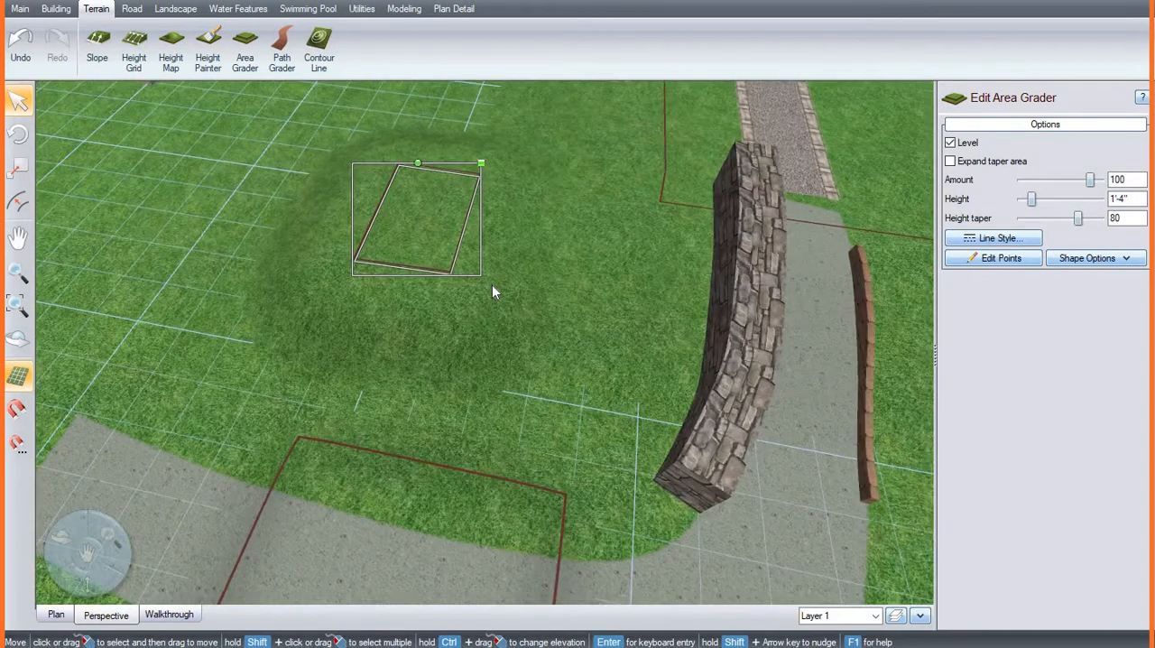
{"action": "left_click_drag", "start_coordinate": [1080, 218], "coordinate": [1099, 224]}
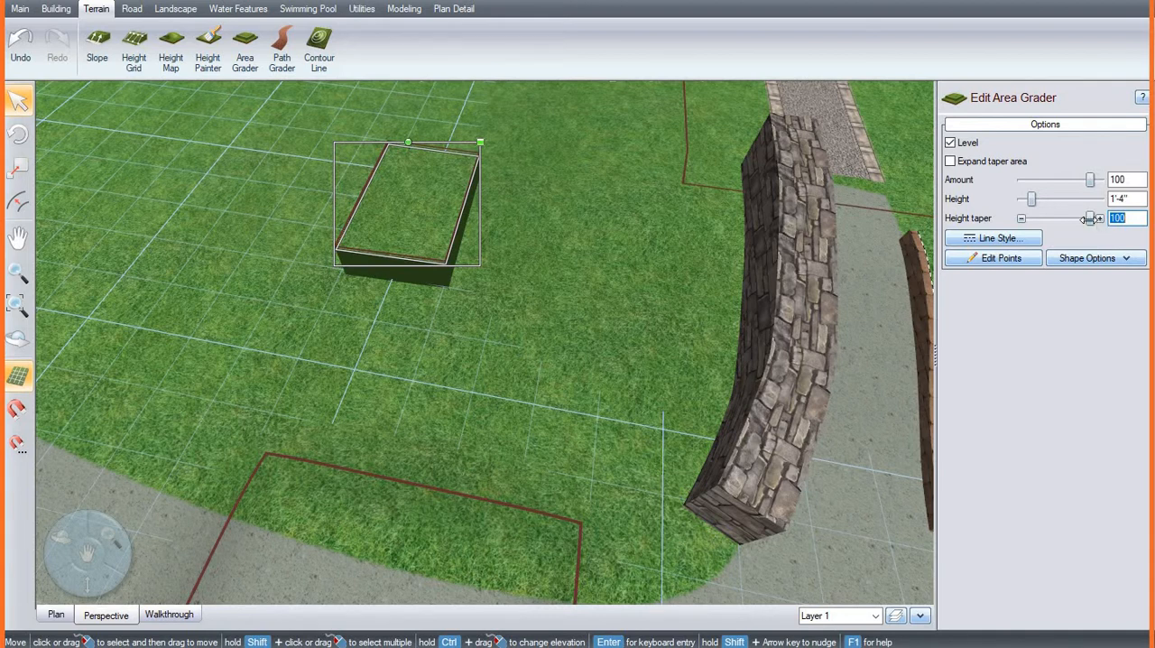
{"action": "left_click_drag", "start_coordinate": [1091, 217], "coordinate": [1082, 218]}
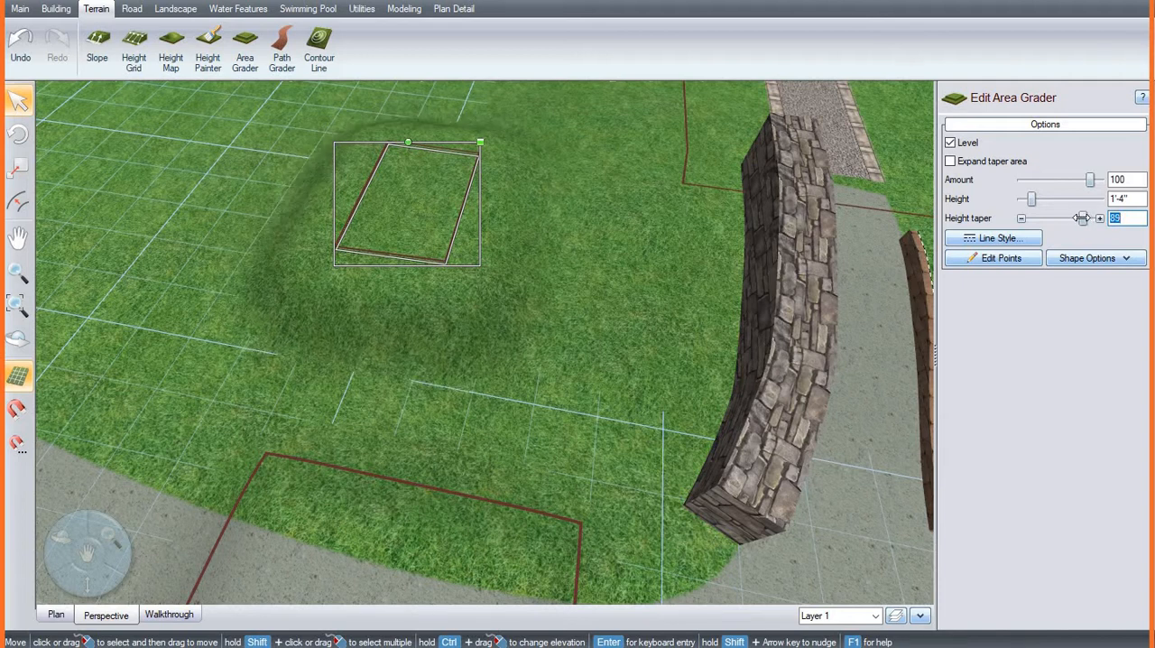
{"action": "left_click_drag", "start_coordinate": [1081, 217], "coordinate": [1074, 218]}
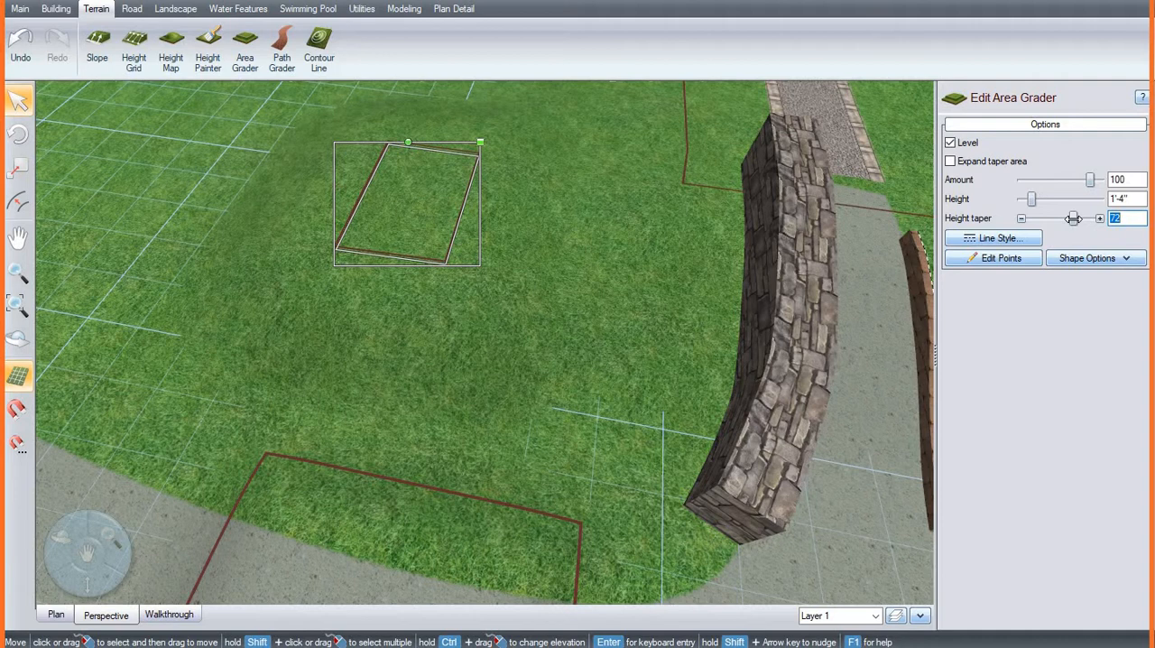
Step: Try a winding 4' wide path with eight points looping around the area grader's rectangle, and delete it
{"action": "left_click", "coordinate": [138, 10]}
{"action": "left_click", "coordinate": [164, 11]}
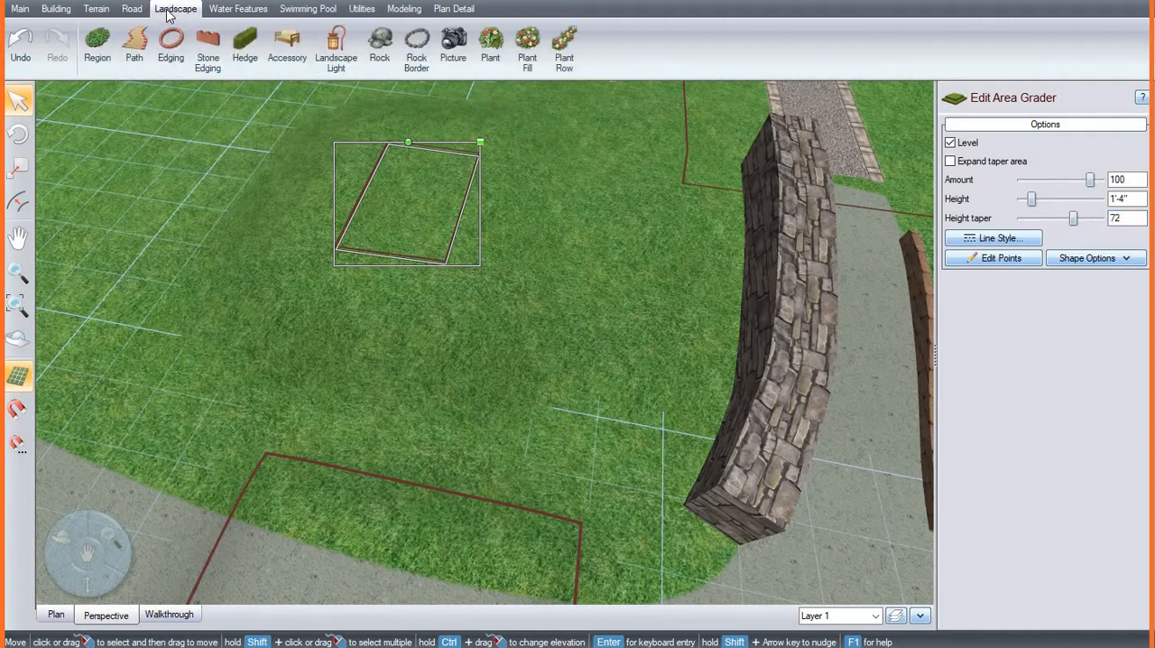
{"action": "left_click", "coordinate": [136, 54]}
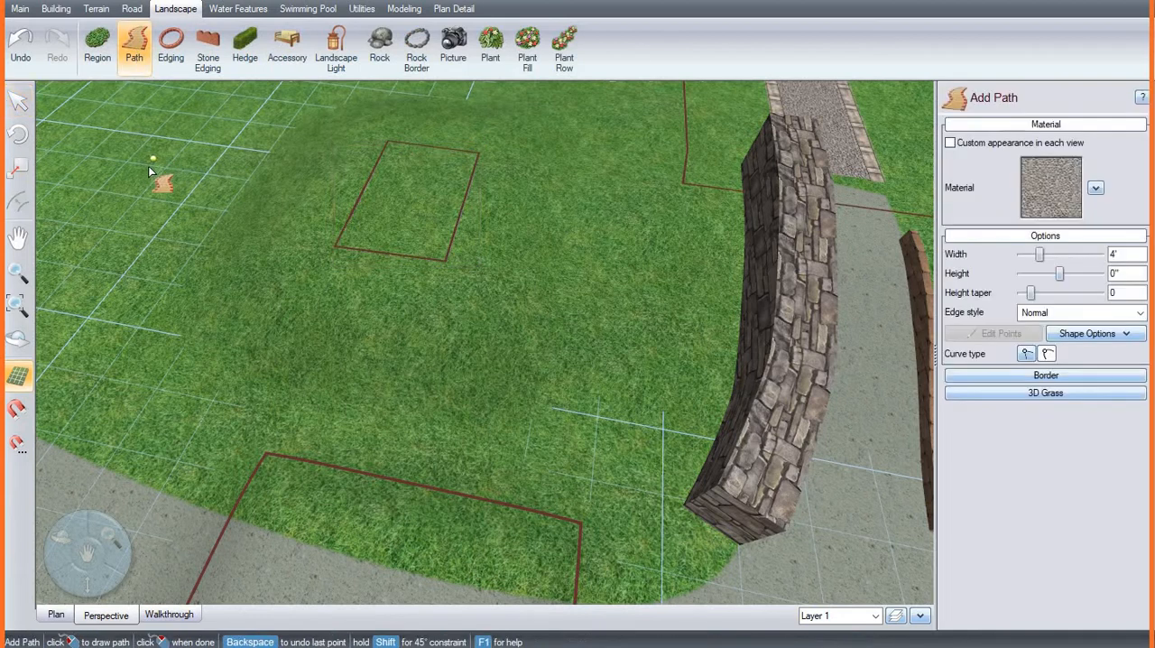
{"action": "left_click", "coordinate": [125, 165]}
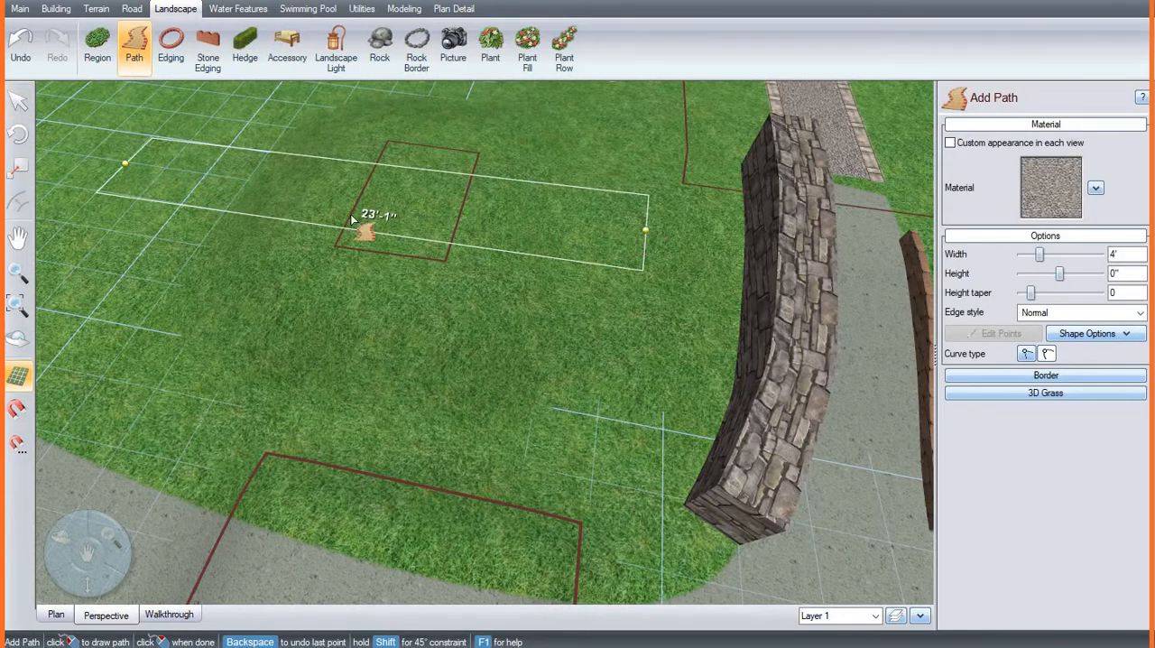
{"action": "left_click", "coordinate": [295, 192]}
{"action": "left_click", "coordinate": [249, 304]}
{"action": "left_click", "coordinate": [346, 370]}
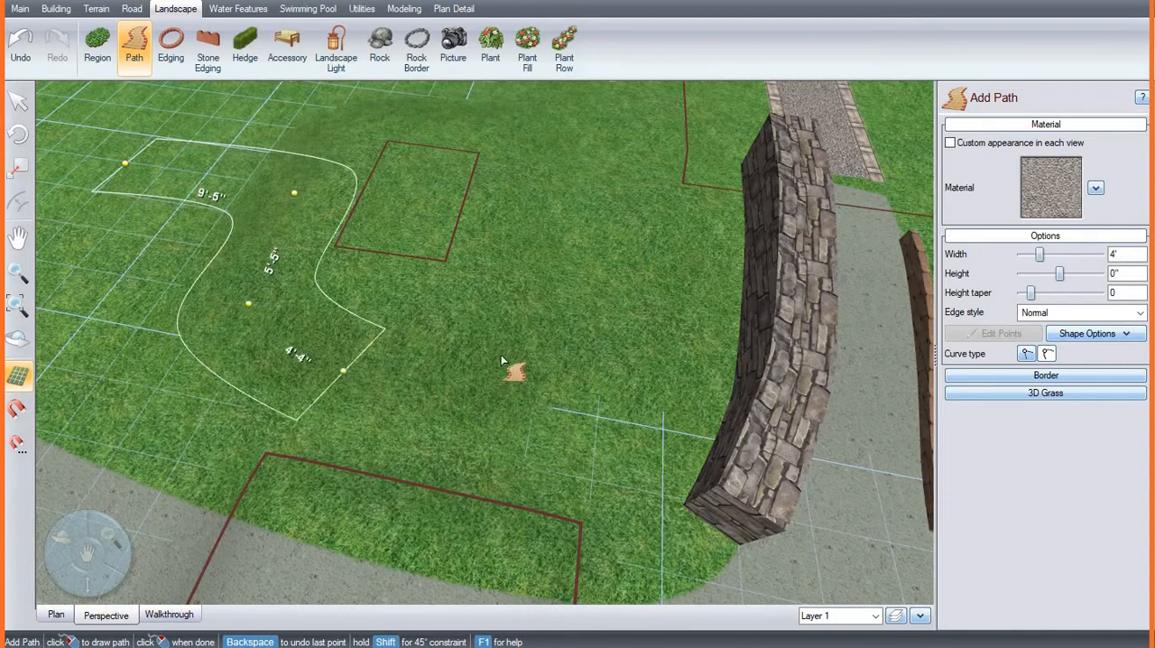
{"action": "left_click", "coordinate": [500, 356]}
{"action": "left_click", "coordinate": [535, 275]}
{"action": "left_click", "coordinate": [585, 185]}
{"action": "left_click", "coordinate": [674, 227]}
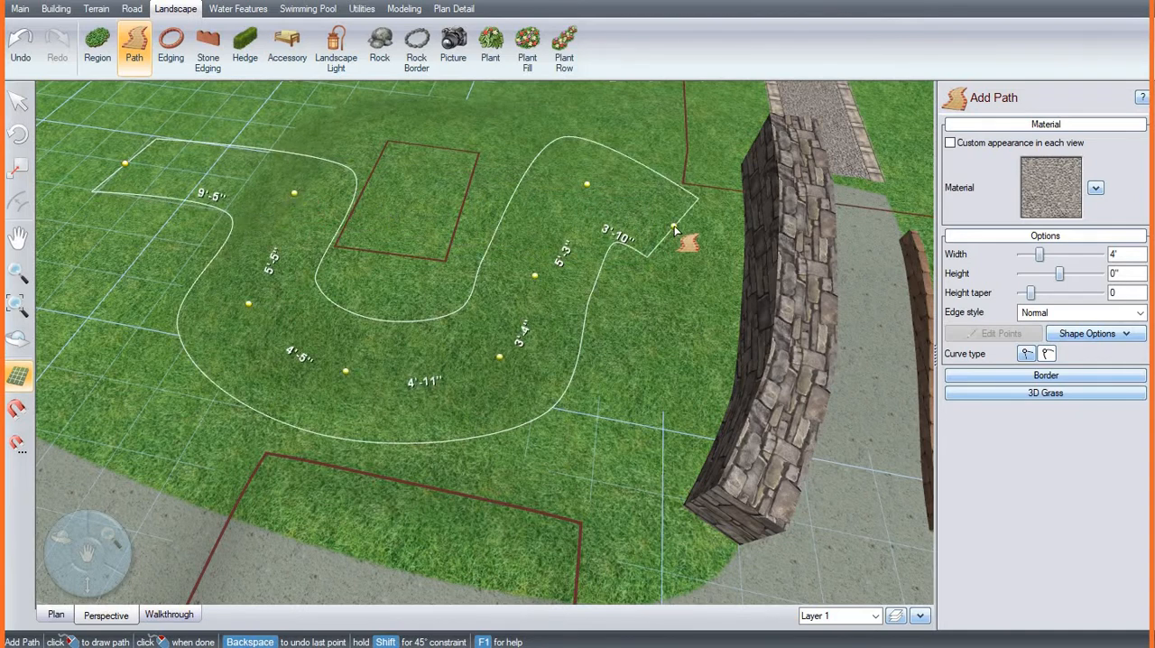
{"action": "double_click", "coordinate": [674, 226]}
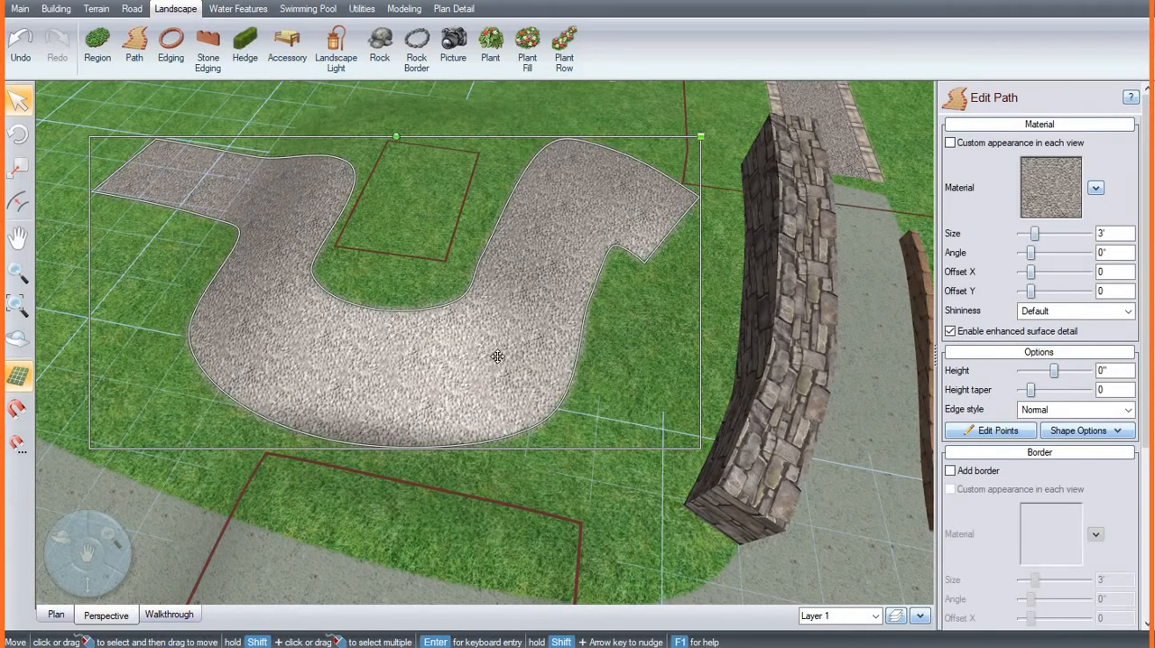
{"action": "key", "text": "Delete"}
Step: Draw a 4' wide path with two points straight across the graded mound, ending near the stone edging
{"action": "left_click", "coordinate": [132, 45]}
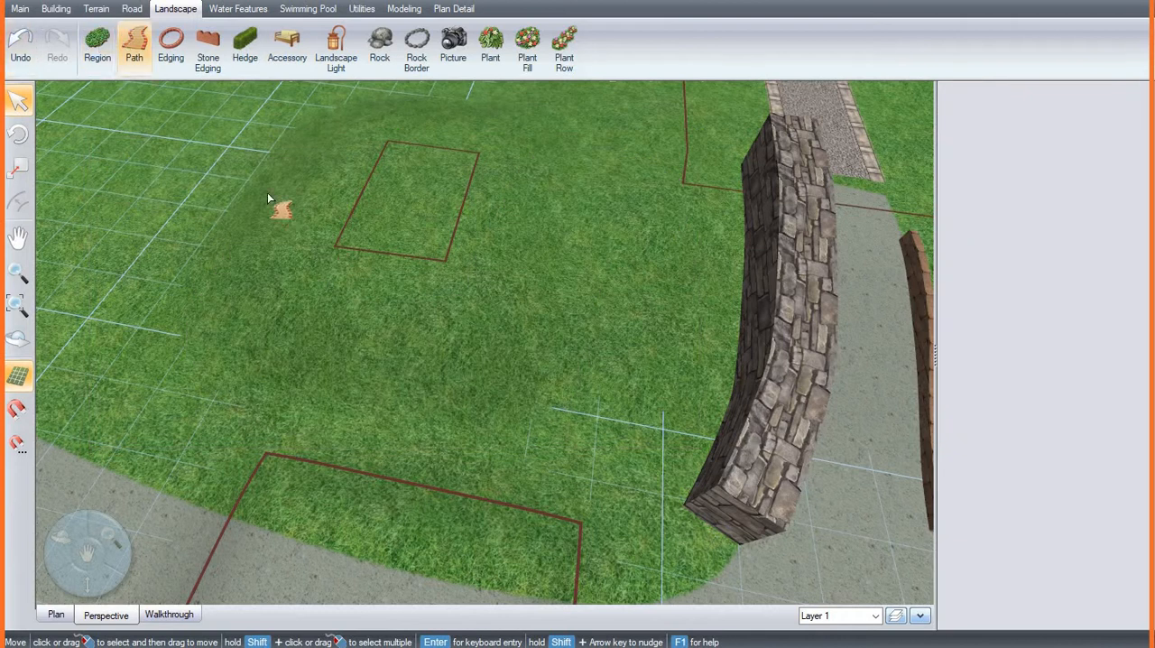
{"action": "left_click", "coordinate": [185, 172]}
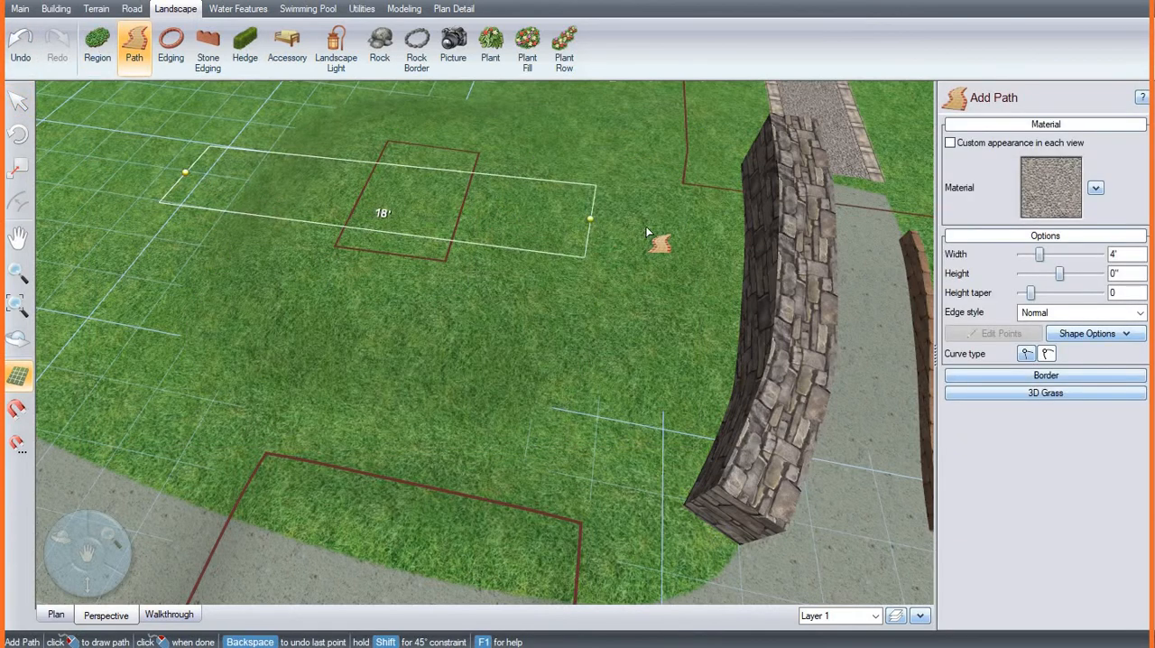
{"action": "left_click", "coordinate": [647, 228]}
{"action": "right_click", "coordinate": [647, 228]}
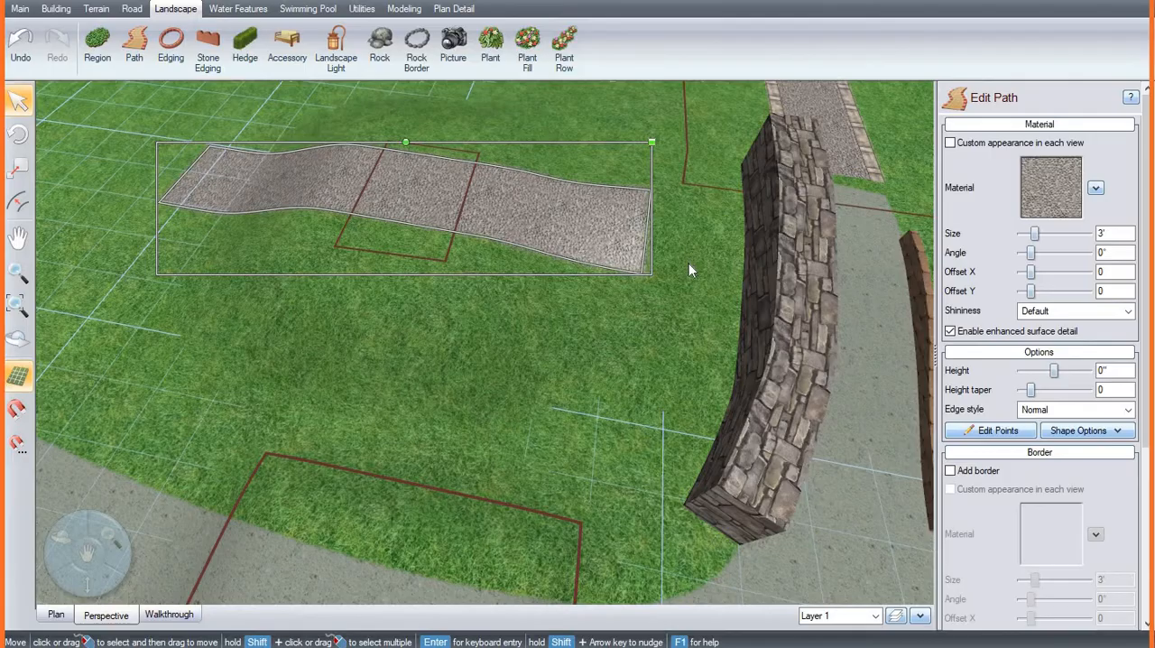
Step: Set the edge style of the path crossing the mound to Soft
{"action": "scroll", "coordinate": [689, 263], "scroll_direction": "up", "scroll_amount": 6}
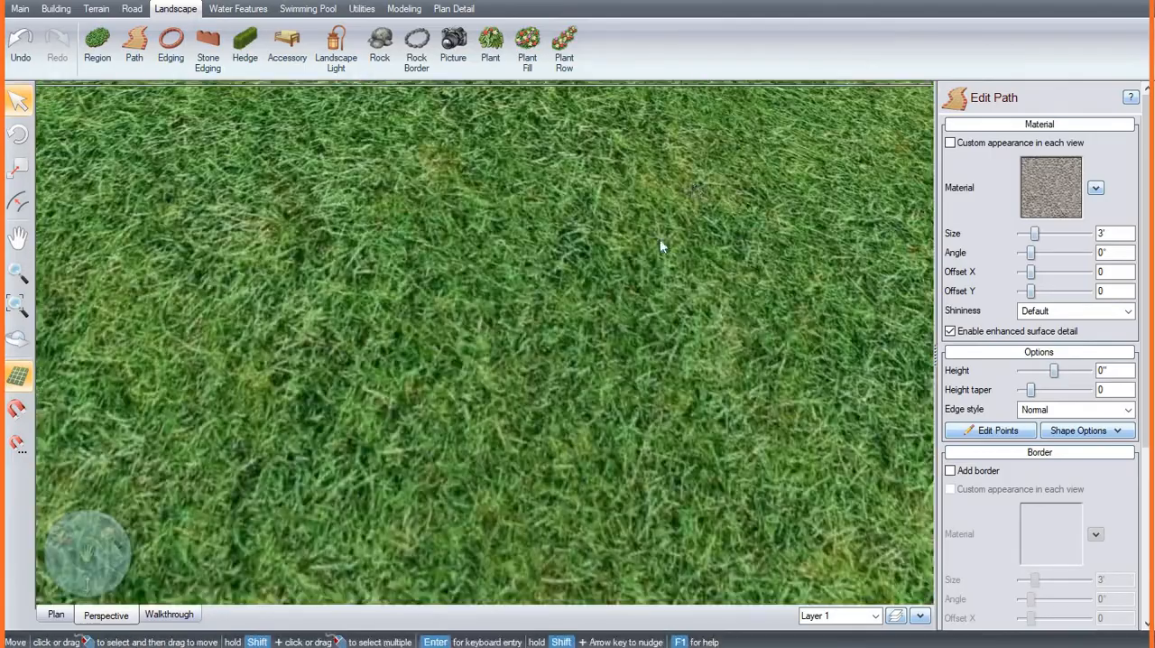
{"action": "left_click", "coordinate": [640, 310]}
{"action": "scroll", "coordinate": [643, 301], "scroll_direction": "down", "scroll_amount": 6}
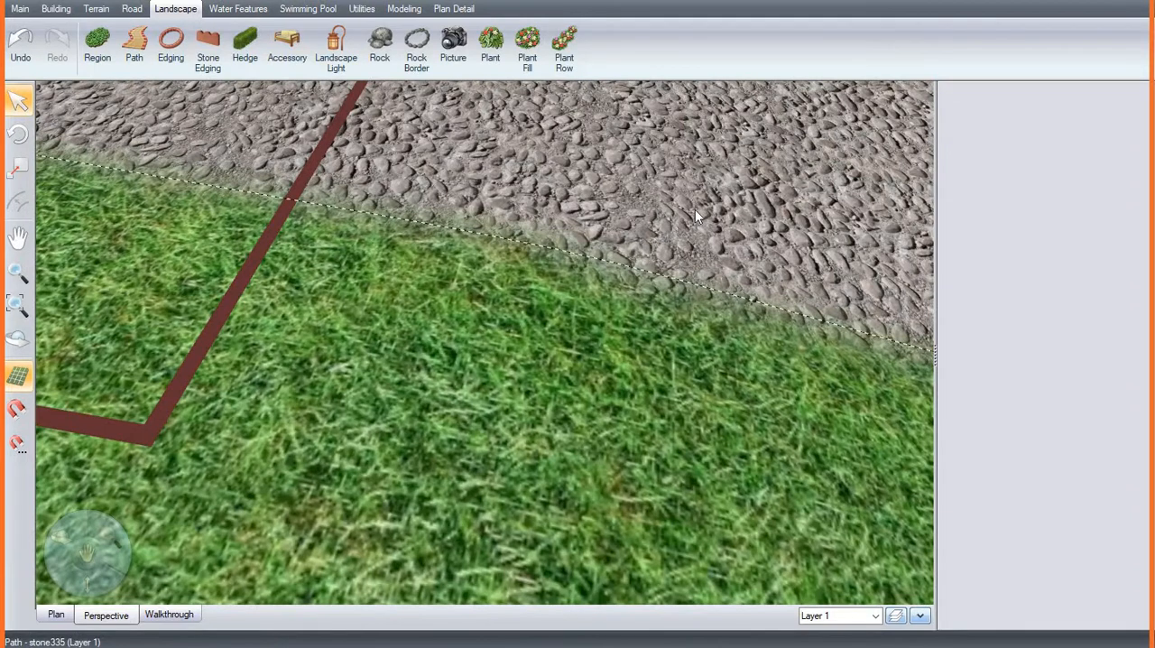
{"action": "scroll", "coordinate": [692, 219], "scroll_direction": "down", "scroll_amount": 3}
{"action": "left_click", "coordinate": [687, 228]}
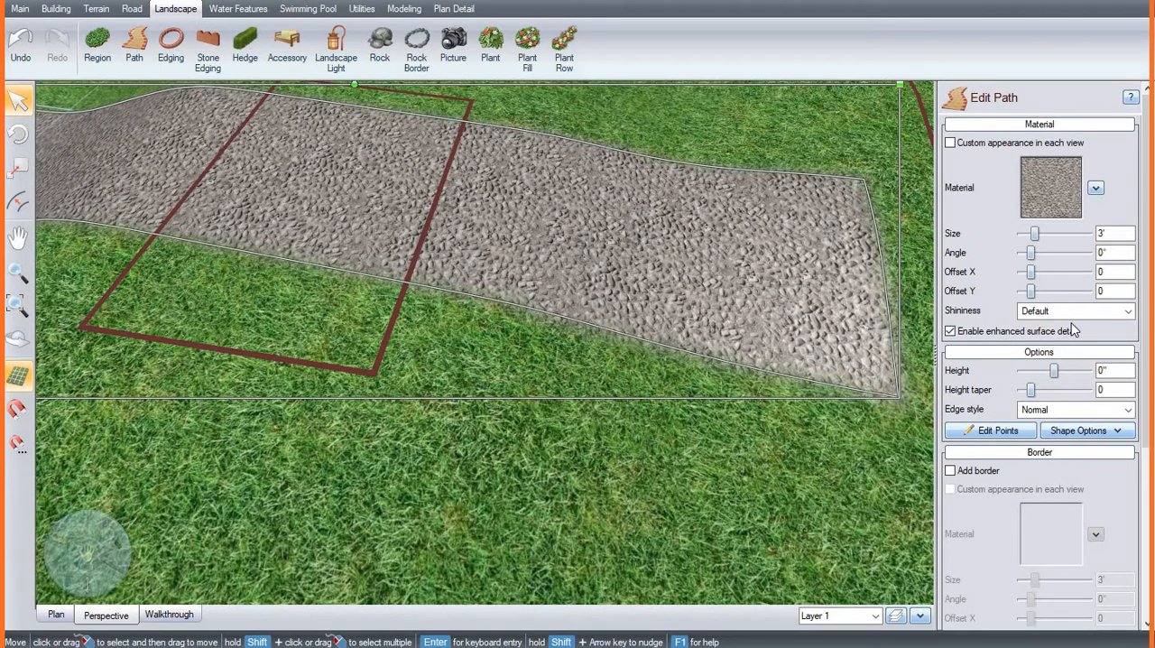
{"action": "left_click", "coordinate": [1037, 411]}
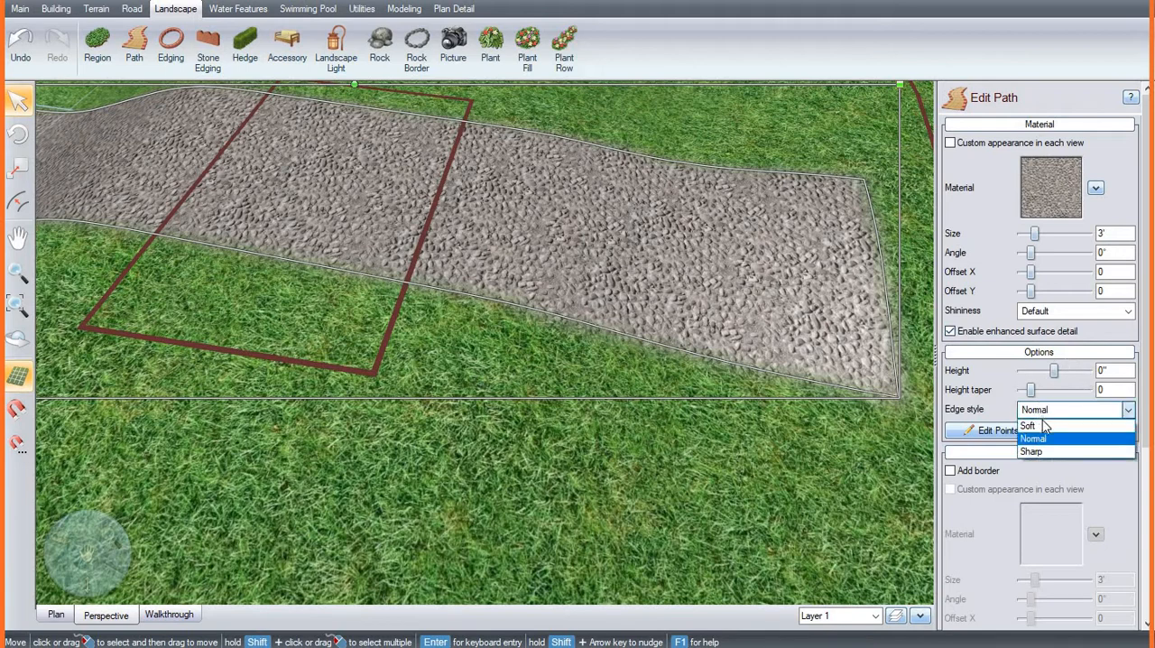
{"action": "left_click", "coordinate": [1045, 426]}
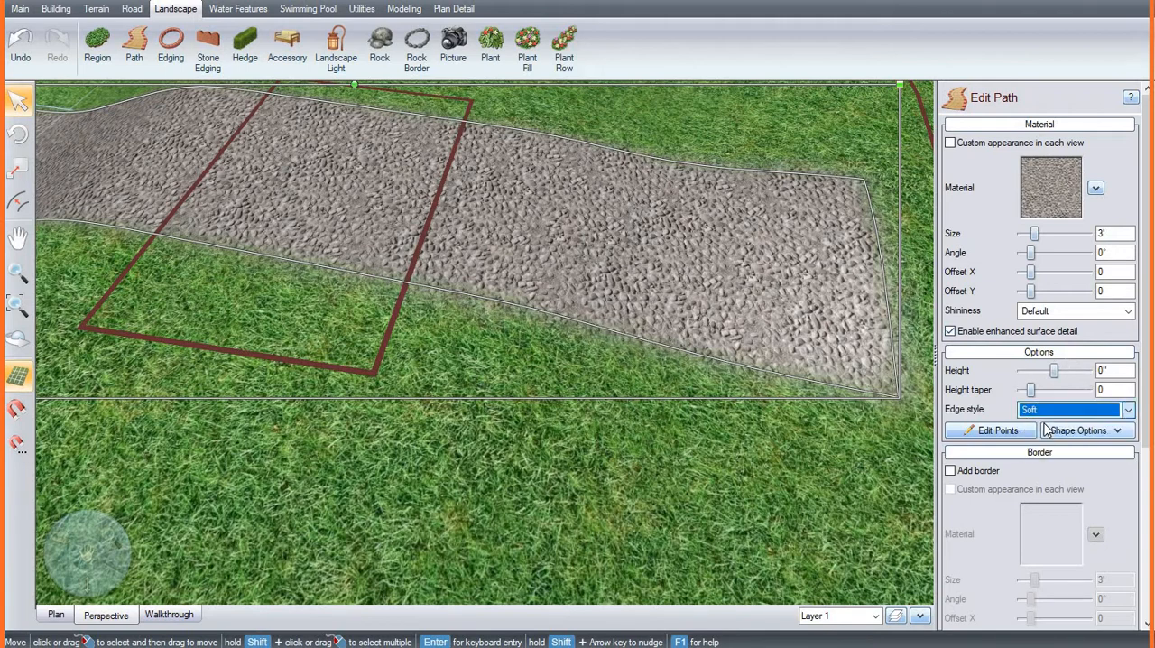
Step: Browse the path material categories and apply Mulch22 from the Mulch category to the path
{"action": "left_click", "coordinate": [1045, 208]}
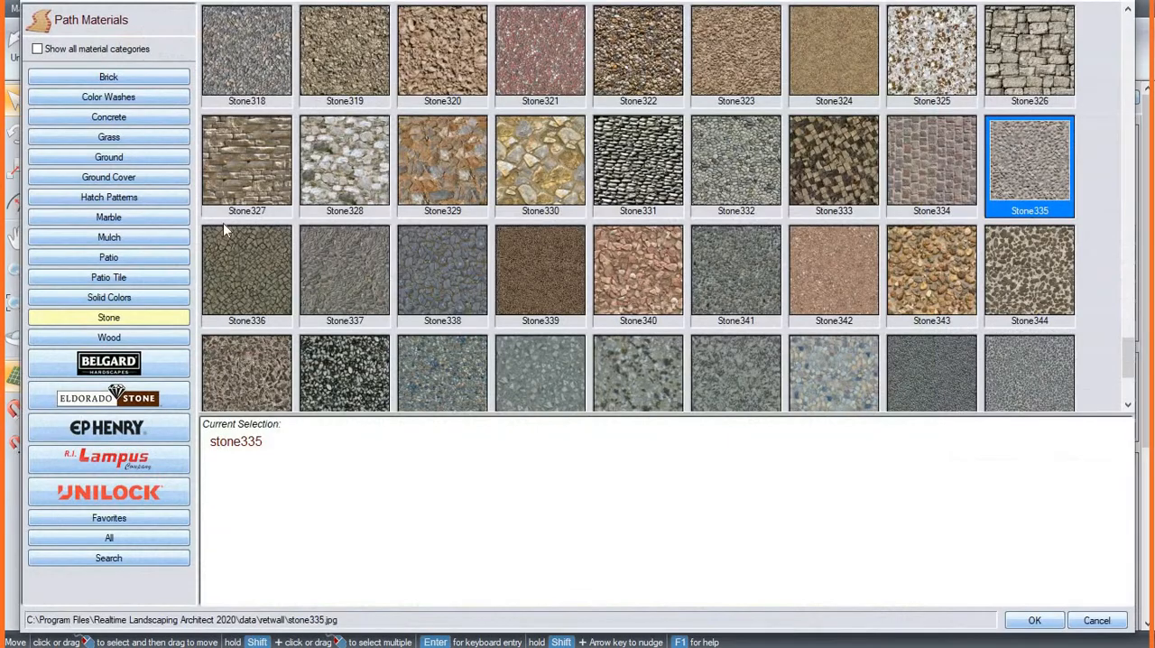
{"action": "left_click", "coordinate": [104, 138]}
{"action": "left_click", "coordinate": [107, 178]}
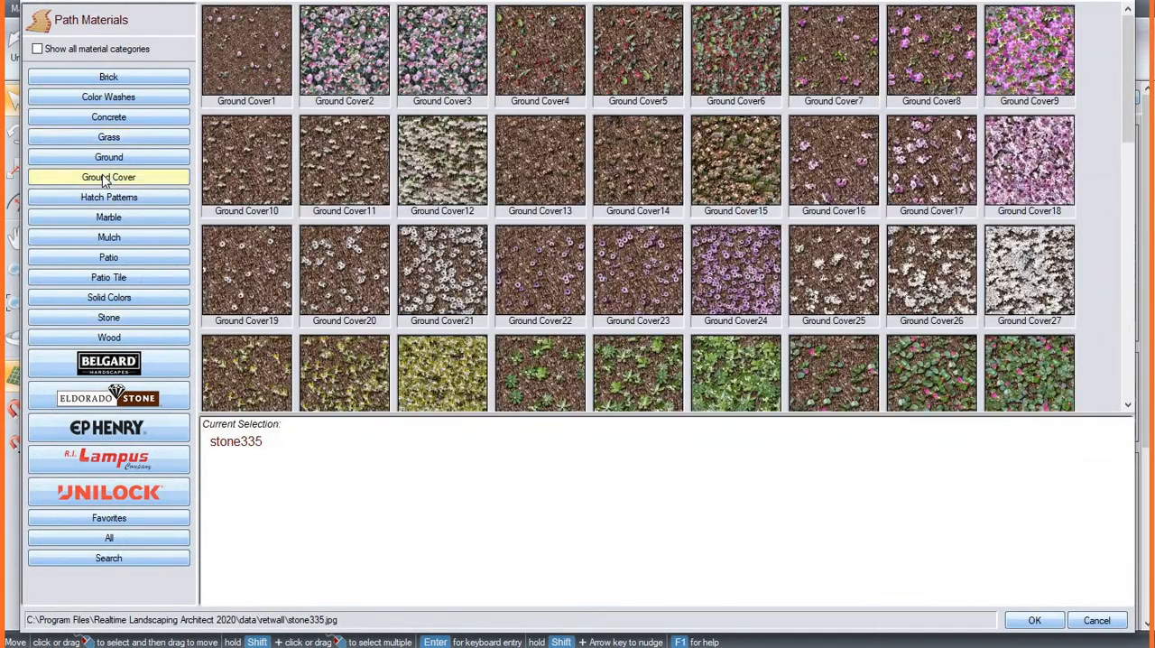
{"action": "left_click", "coordinate": [105, 138]}
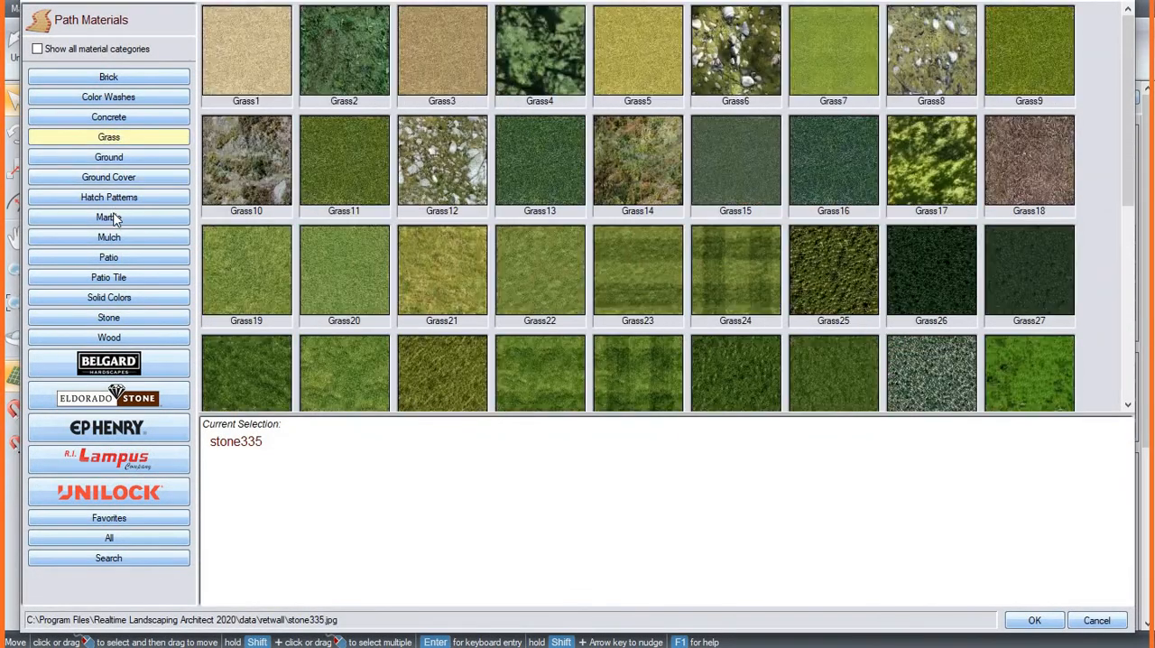
{"action": "left_click", "coordinate": [114, 219]}
{"action": "left_click", "coordinate": [120, 239]}
{"action": "left_click", "coordinate": [555, 246]}
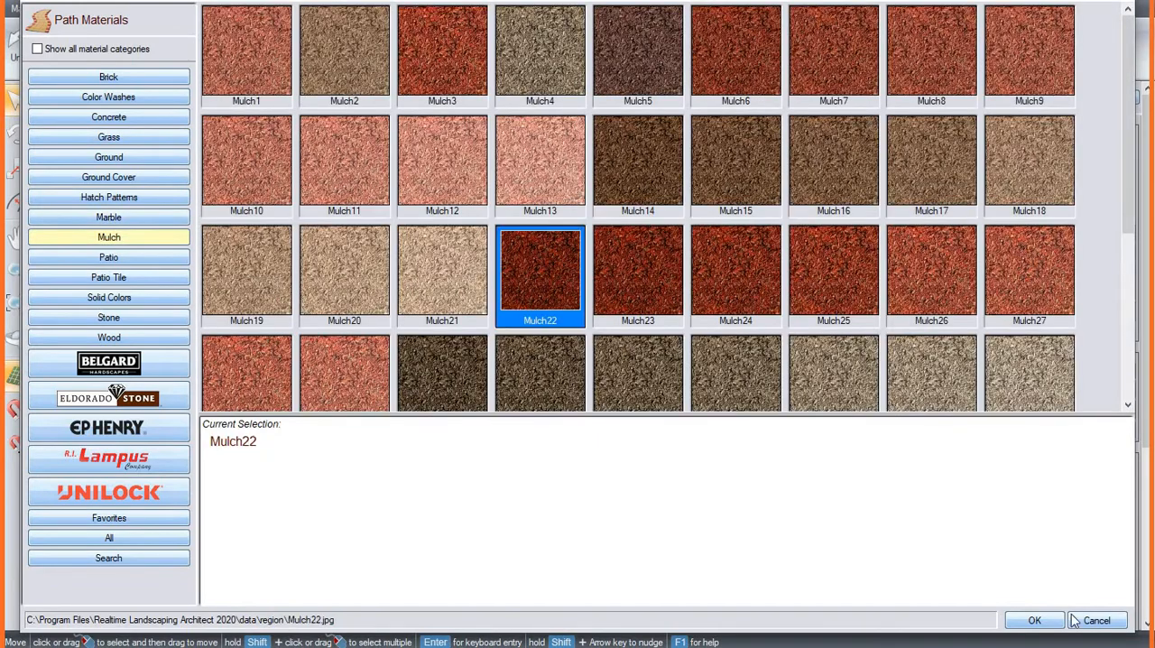
{"action": "left_click", "coordinate": [1035, 622]}
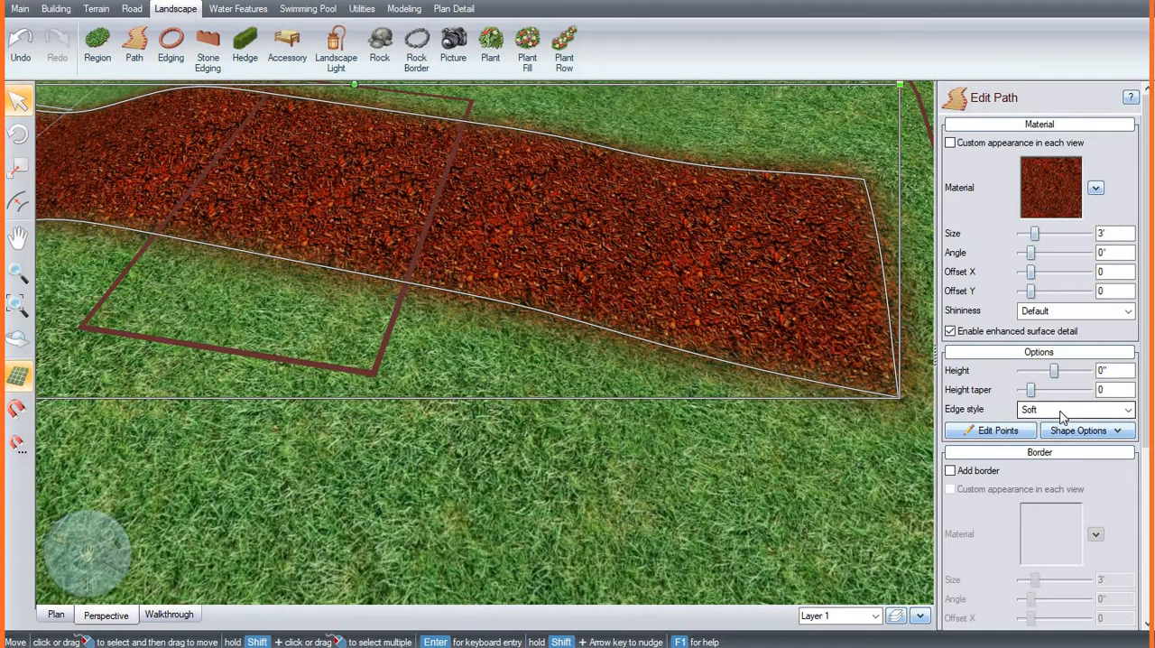
Step: Replace the mulch on the path crossing the mound with a grey pitted material from the Concrete category and set its edge style to Sharp
{"action": "left_click", "coordinate": [1064, 205]}
{"action": "left_click", "coordinate": [47, 116]}
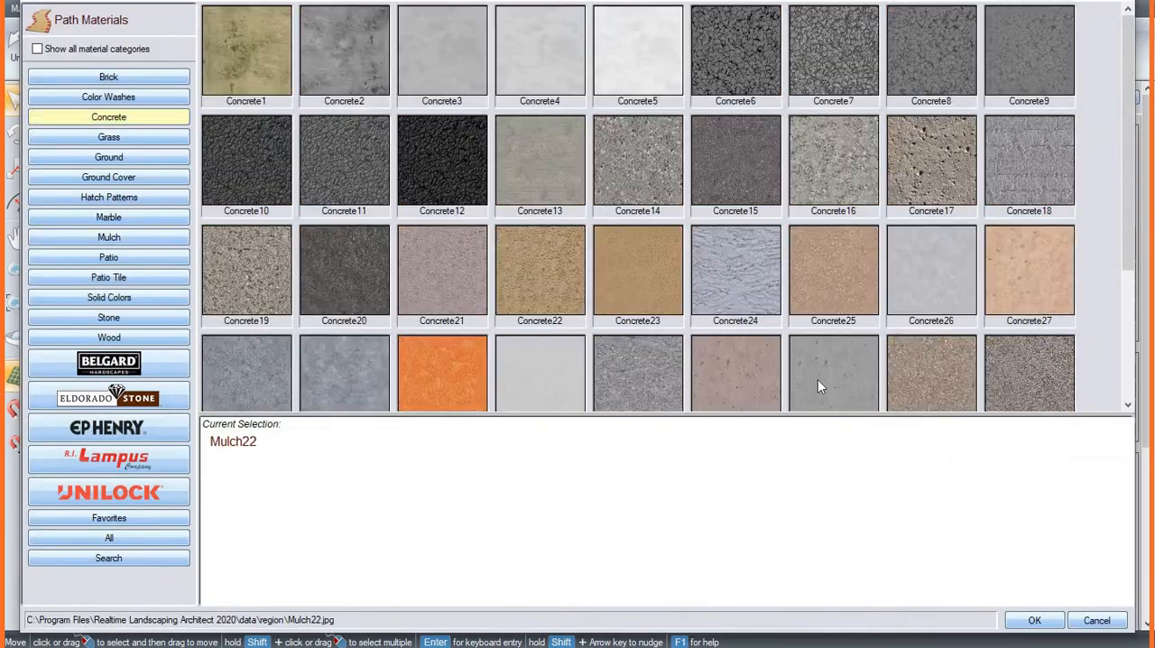
{"action": "left_click", "coordinate": [832, 372]}
{"action": "left_click", "coordinate": [1035, 621]}
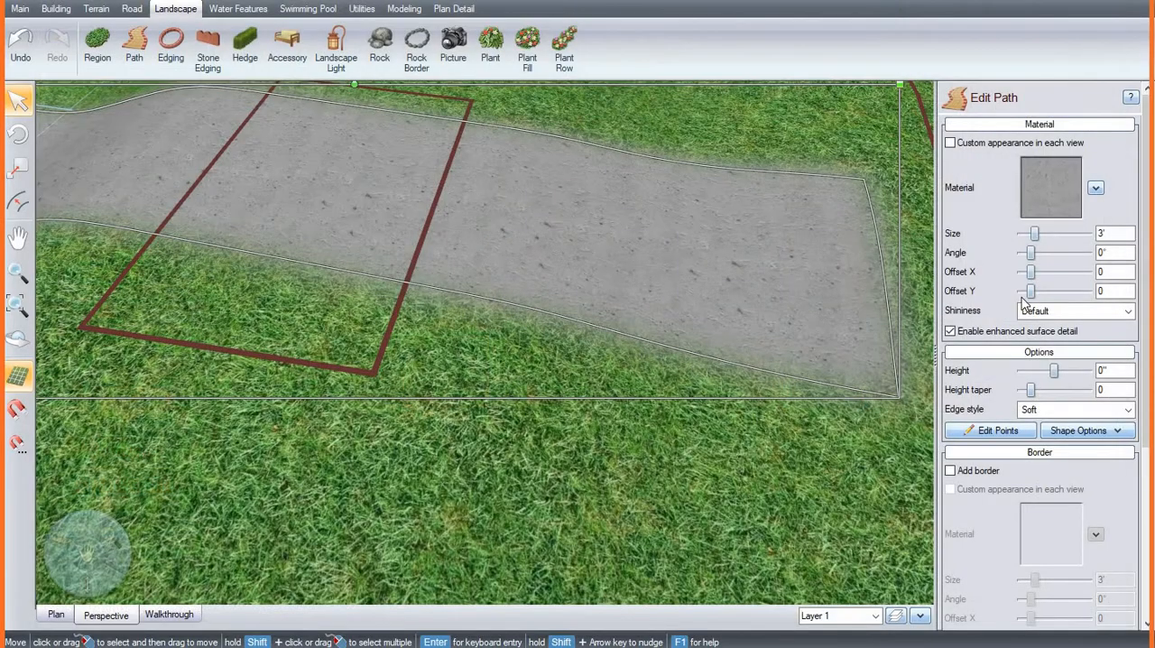
{"action": "left_click", "coordinate": [1074, 410]}
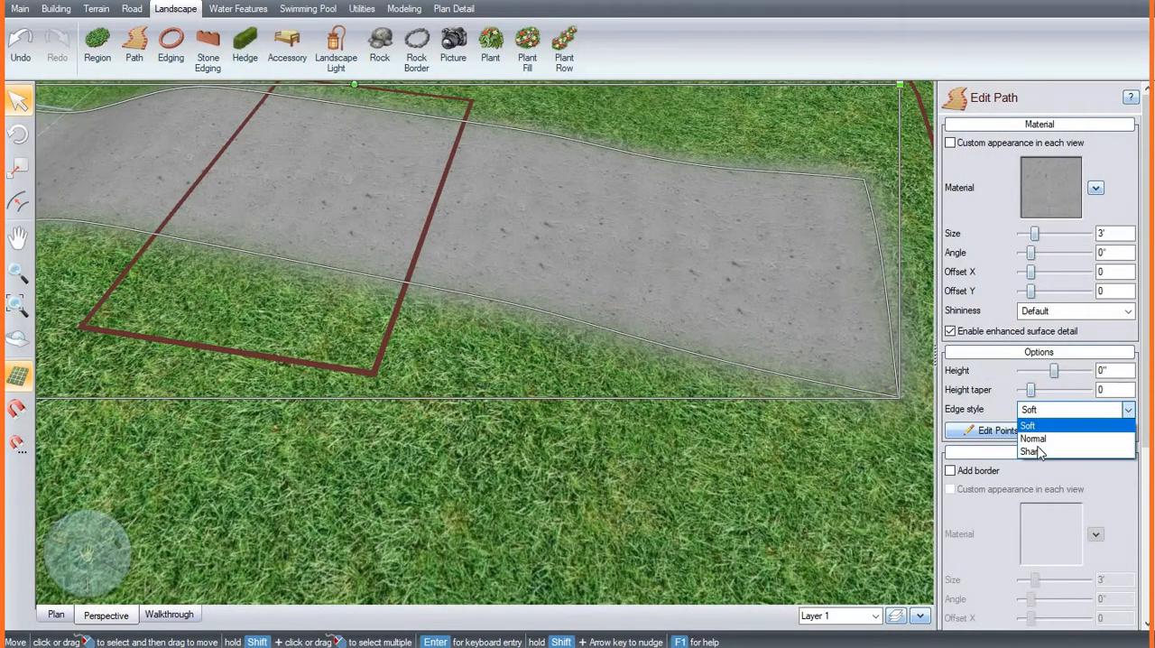
{"action": "left_click", "coordinate": [1034, 454]}
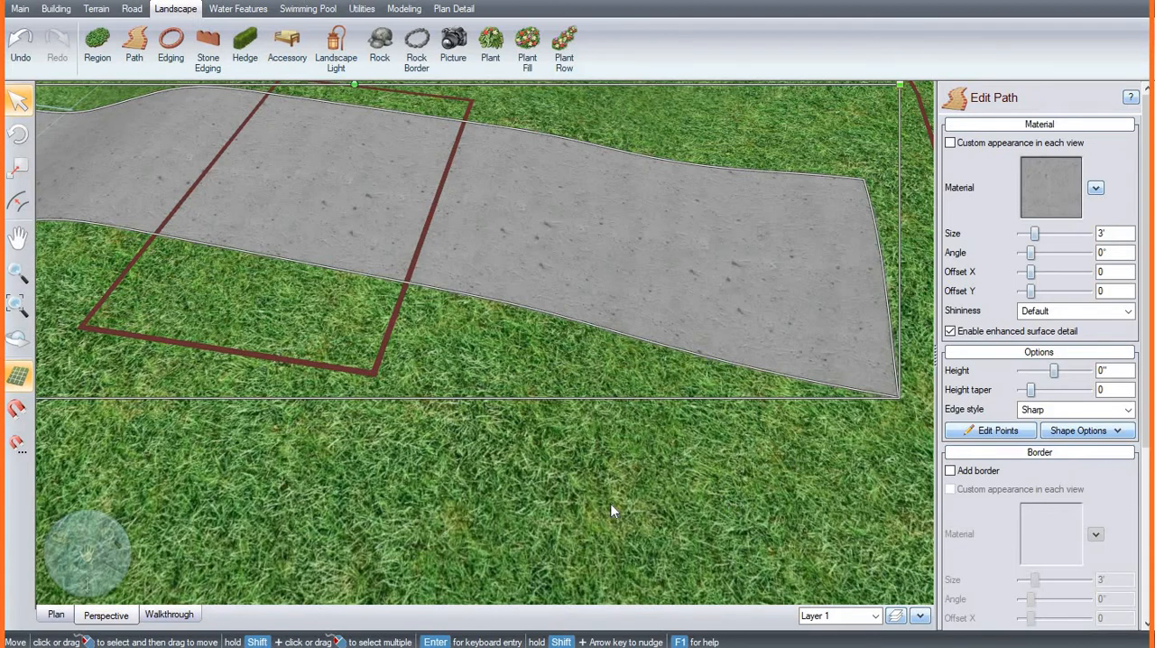
Step: Examine the tall stone wall edging and the low brick edging beside the curved path, including their settings
{"action": "scroll", "coordinate": [611, 505], "scroll_direction": "down", "scroll_amount": 5}
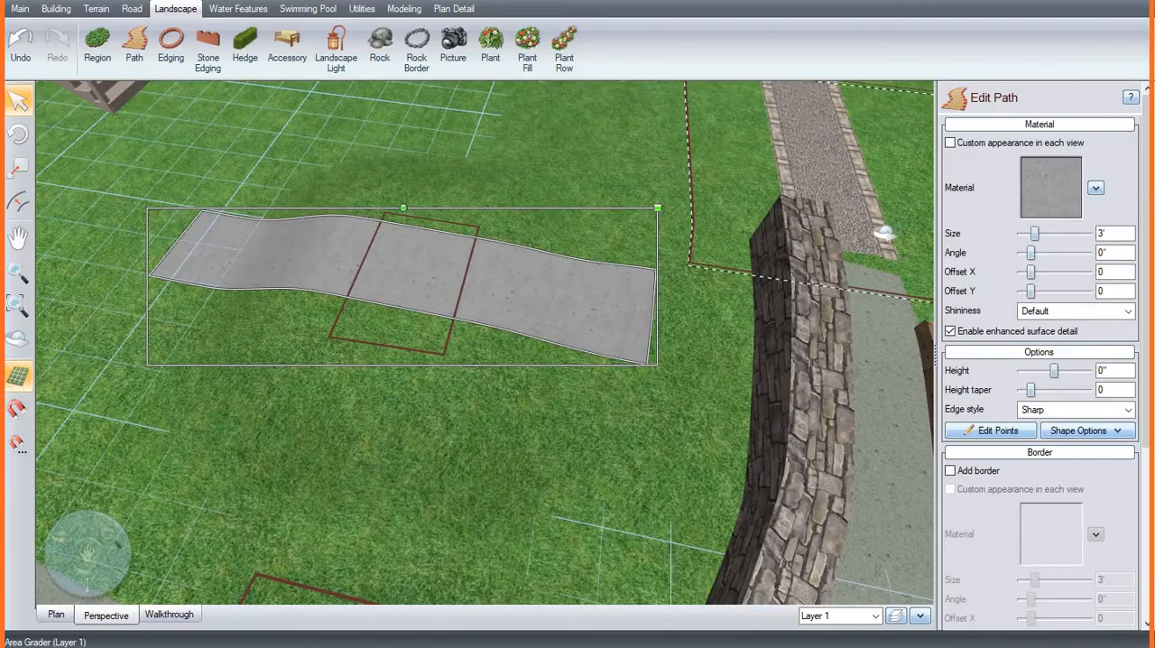
{"action": "right_click_drag", "start_coordinate": [885, 233], "coordinate": [632, 188]}
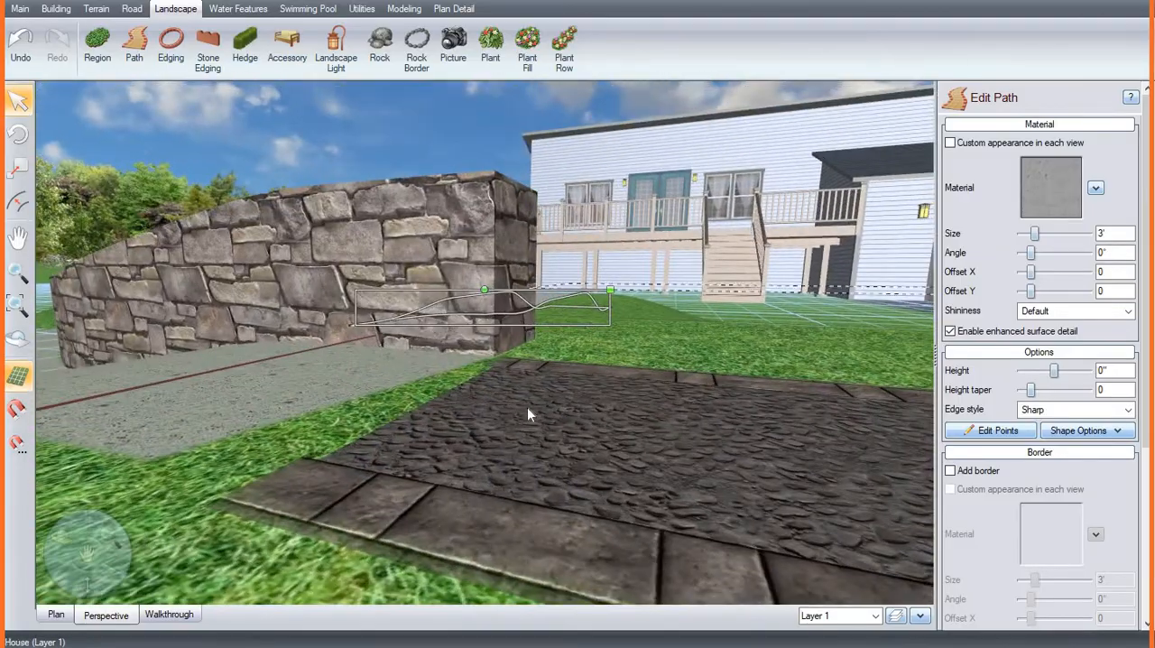
{"action": "scroll", "coordinate": [527, 408], "scroll_direction": "down", "scroll_amount": 3}
{"action": "right_click_drag", "start_coordinate": [318, 430], "coordinate": [349, 466]}
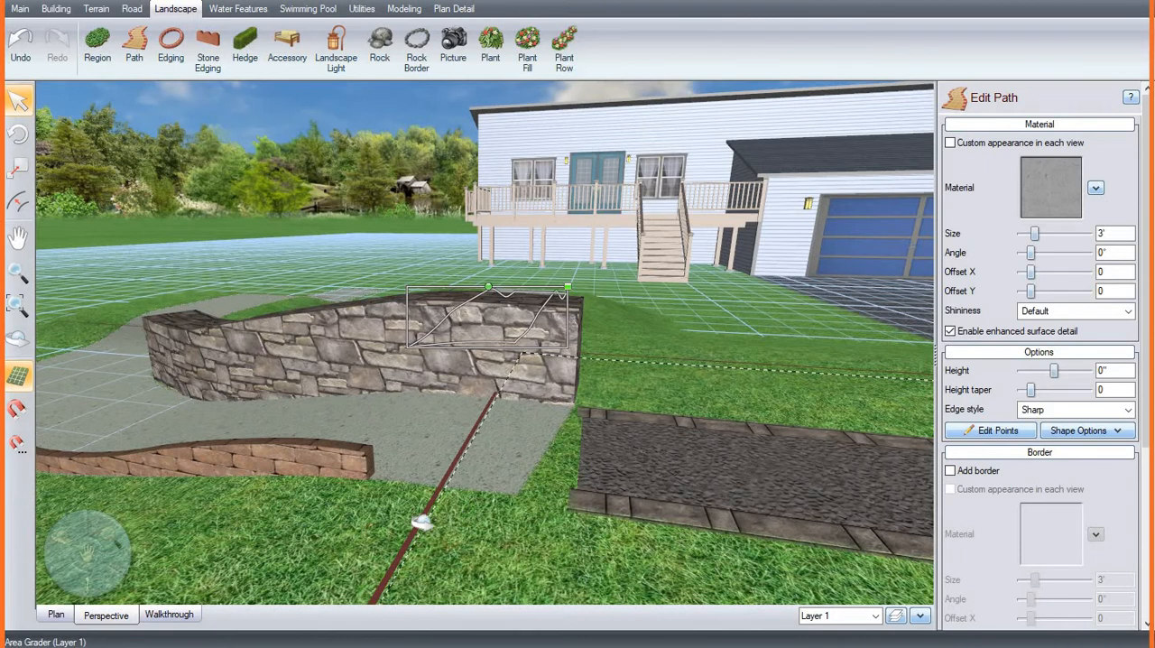
{"action": "right_click_drag", "start_coordinate": [418, 482], "coordinate": [404, 421]}
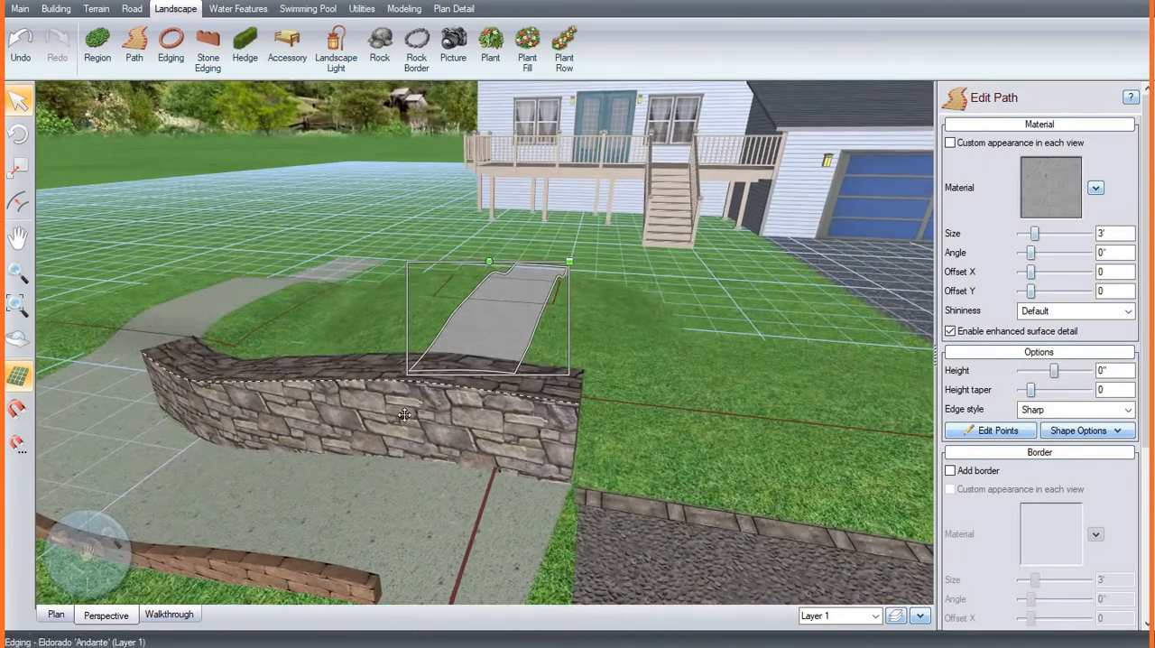
{"action": "left_click", "coordinate": [405, 420]}
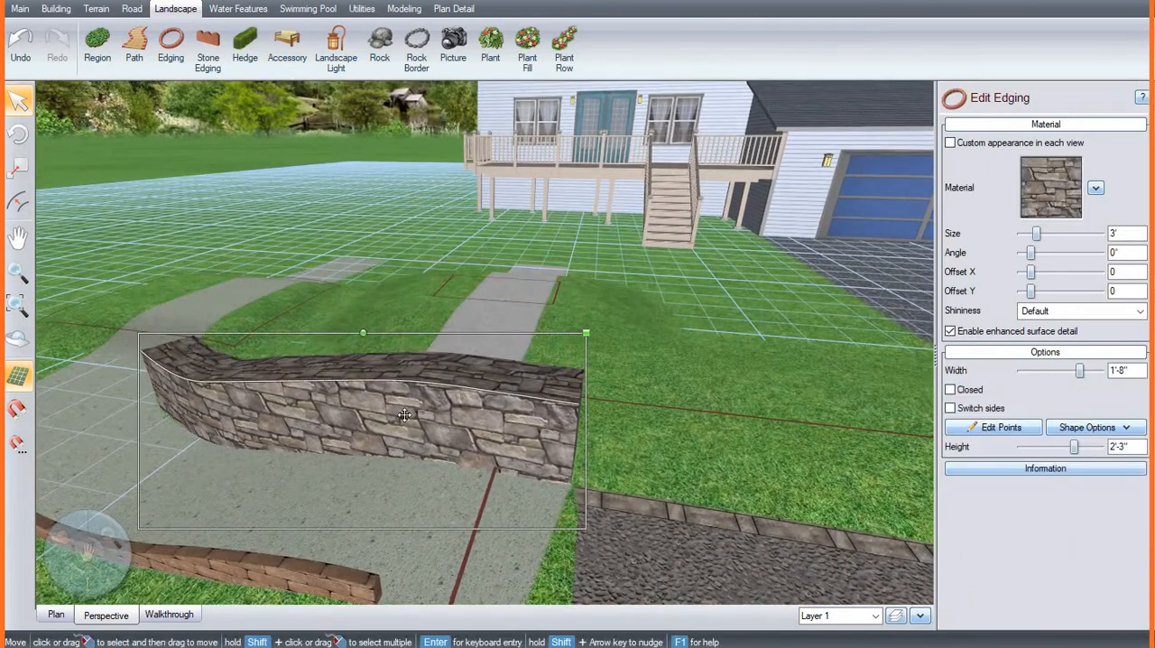
{"action": "left_click", "coordinate": [322, 574]}
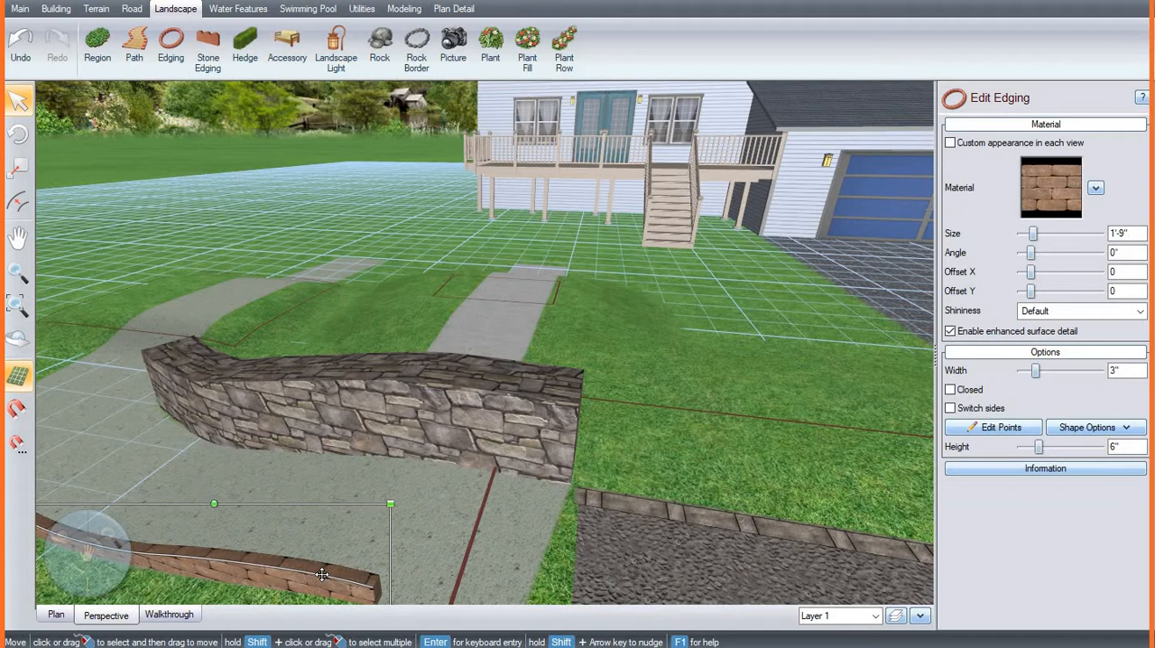
Step: Change the border material of the straight gravel path to Belgard's Dublin Mod Light Red/Brown/Charcoal
{"action": "left_click", "coordinate": [650, 545]}
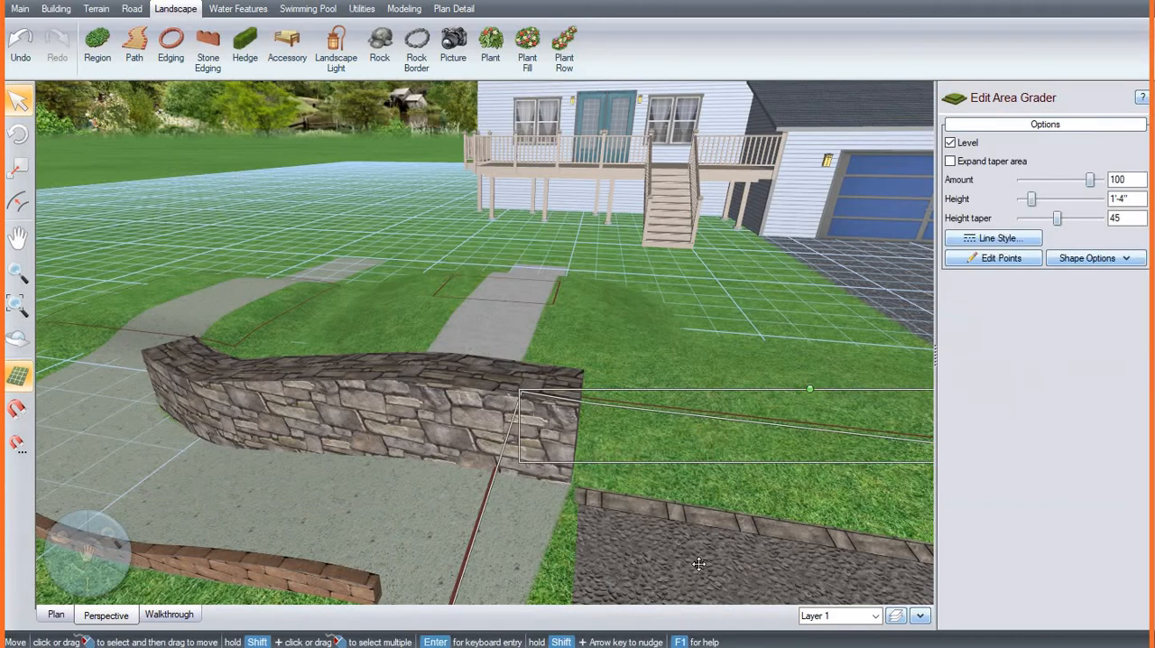
{"action": "left_click", "coordinate": [742, 544]}
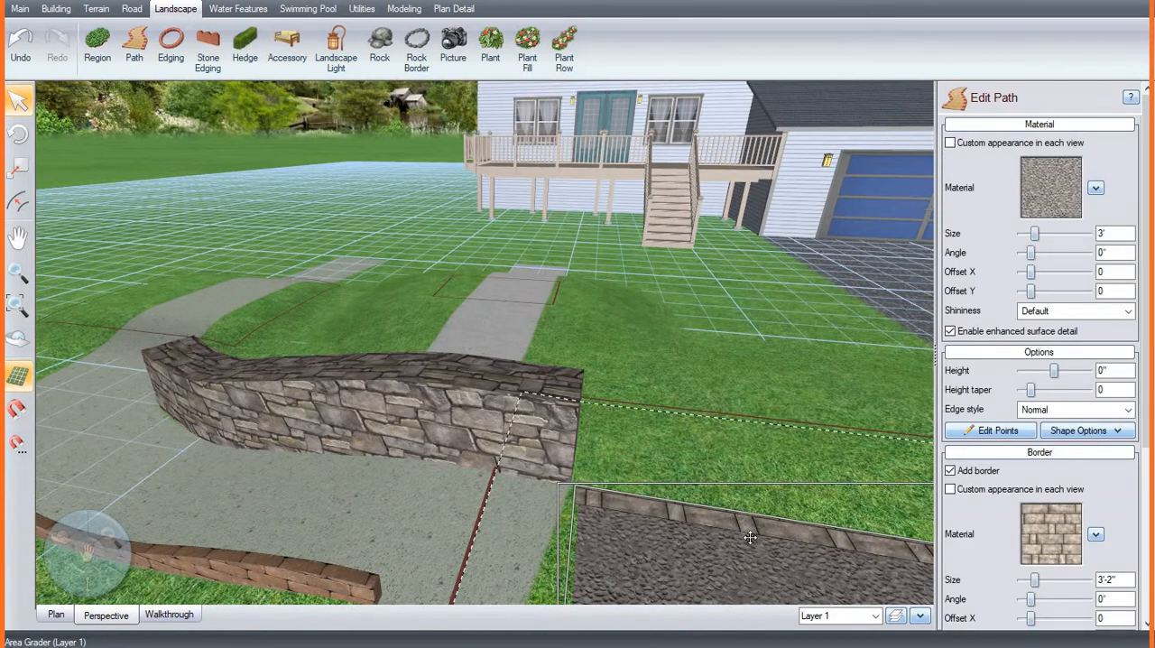
{"action": "middle_click_drag", "start_coordinate": [702, 465], "coordinate": [614, 531]}
{"action": "scroll", "coordinate": [679, 499], "scroll_direction": "down", "scroll_amount": 4}
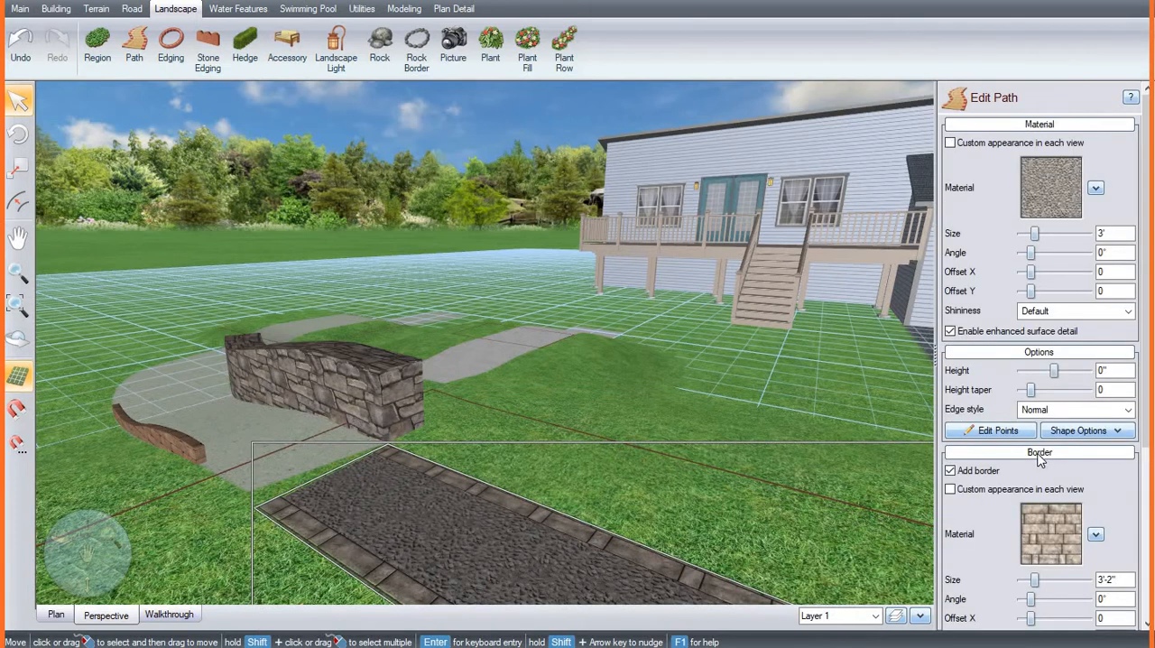
{"action": "scroll", "coordinate": [1039, 454], "scroll_direction": "down", "scroll_amount": 3}
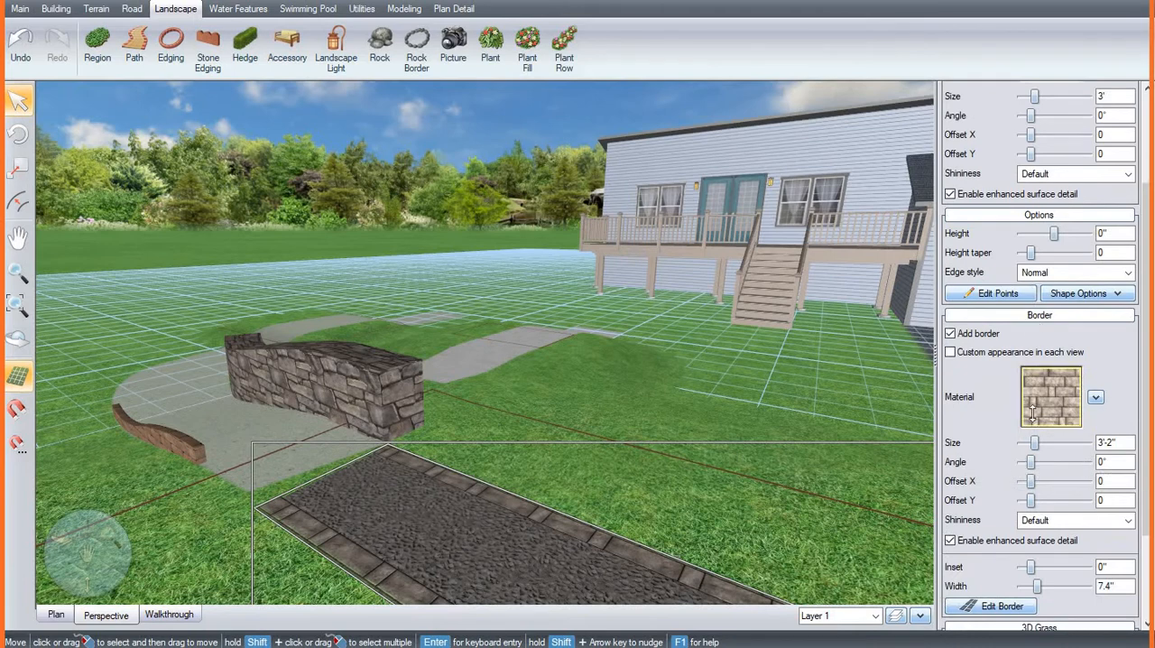
{"action": "left_click", "coordinate": [1048, 397]}
{"action": "left_click", "coordinate": [672, 386]}
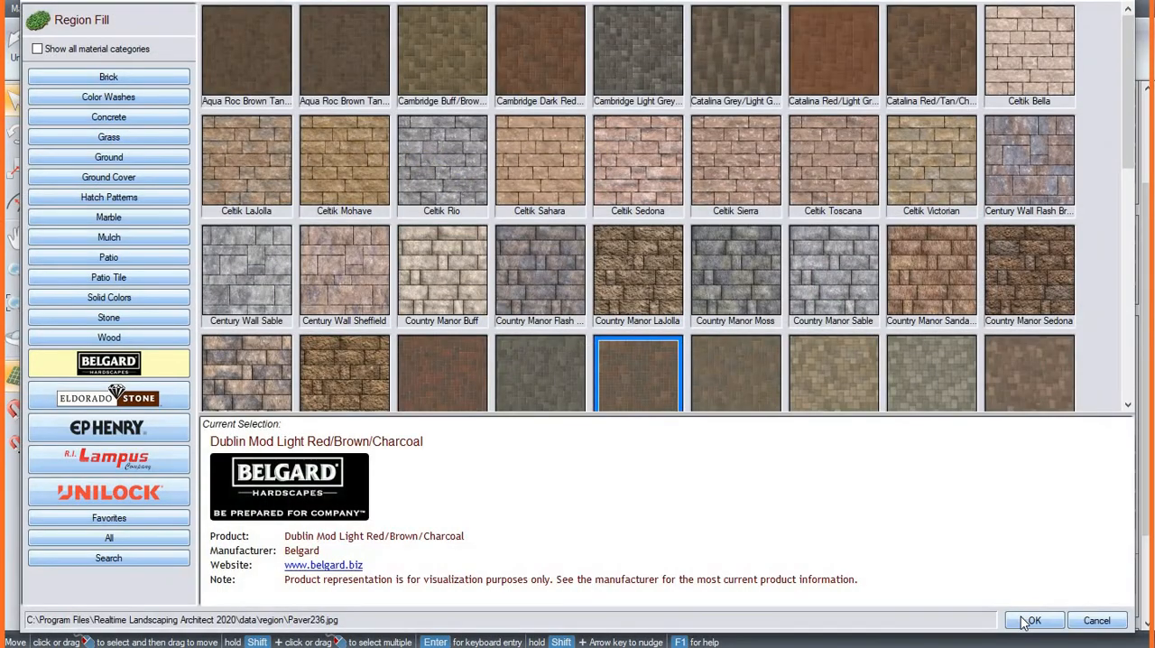
{"action": "left_click", "coordinate": [1030, 621]}
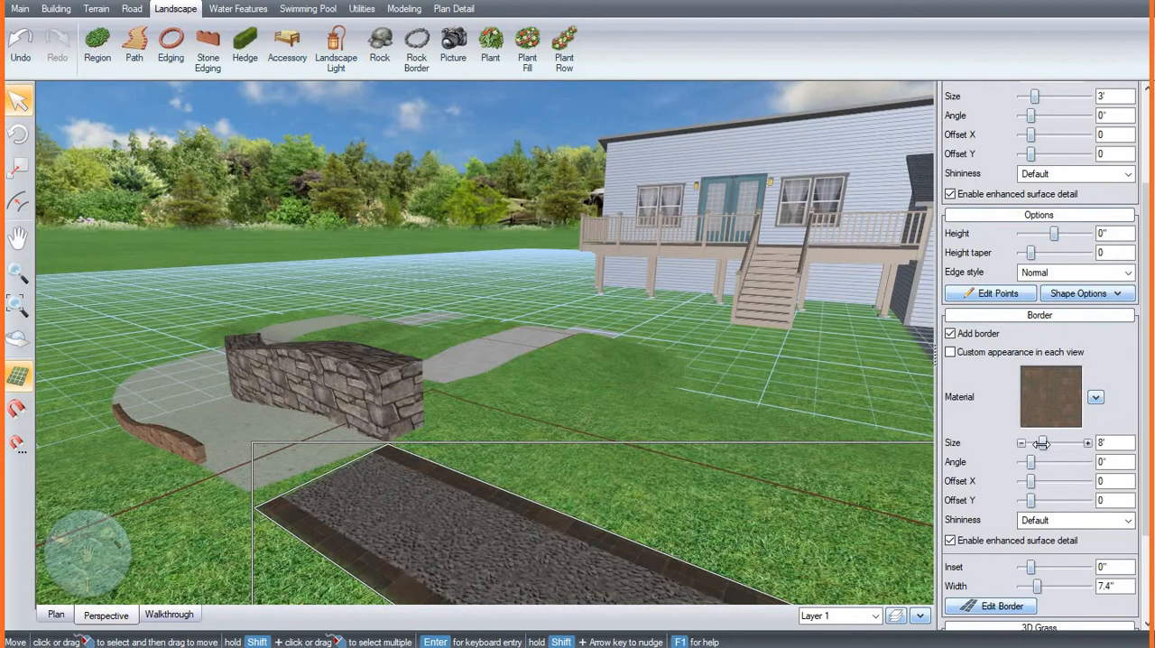
Step: Set the border material size of the gravel path to 18'-11" and deselect the path
{"action": "left_click_drag", "start_coordinate": [1041, 444], "coordinate": [1061, 444]}
{"action": "left_click", "coordinate": [186, 526]}
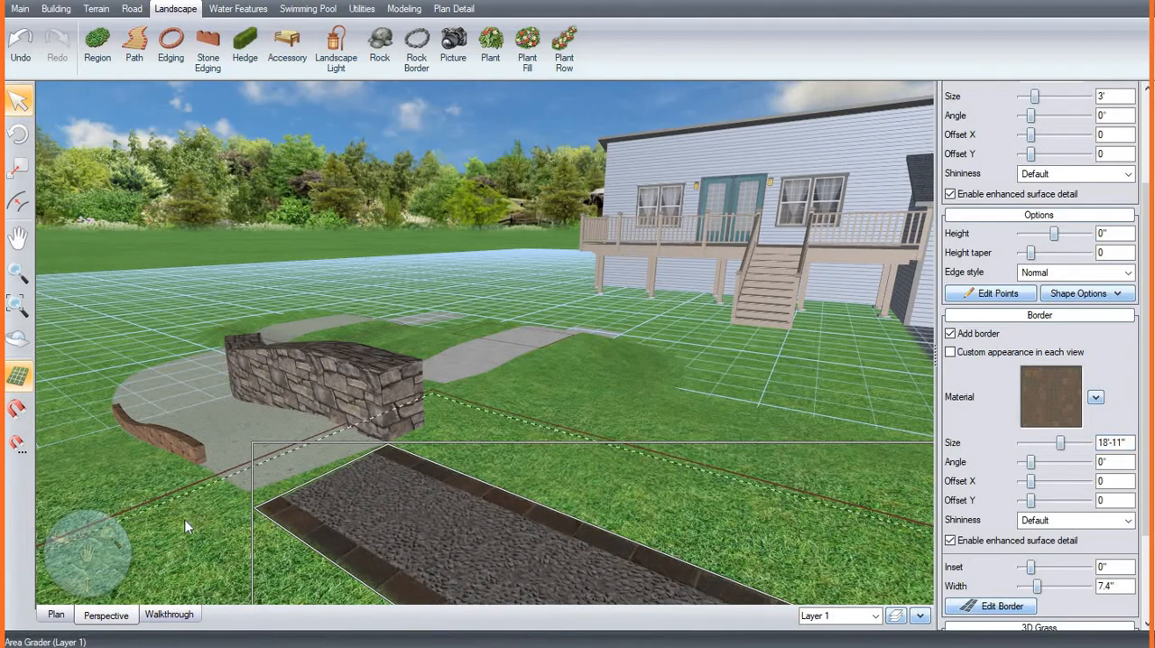
{"action": "left_click", "coordinate": [115, 448]}
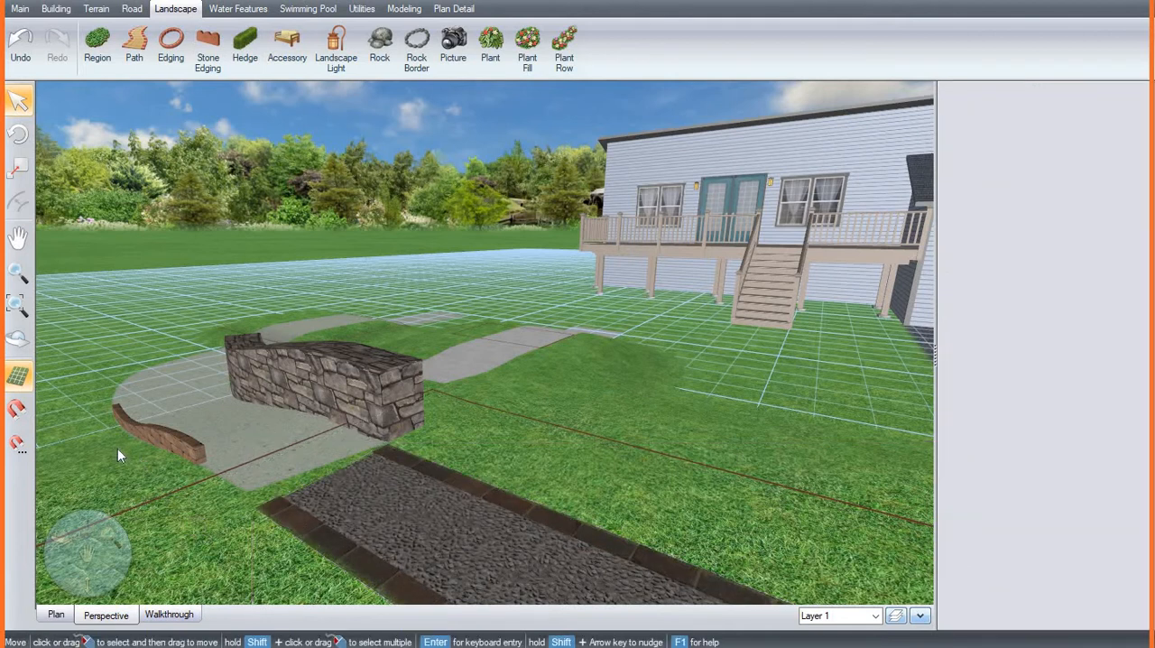
Step: Draw a stone edging with four points along the outer bend of the curved path, opposite the stone wall
{"action": "scroll", "coordinate": [121, 448], "scroll_direction": "up", "scroll_amount": 1}
{"action": "middle_click_drag", "start_coordinate": [181, 443], "coordinate": [412, 425]}
{"action": "scroll", "coordinate": [423, 434], "scroll_direction": "down", "scroll_amount": 4}
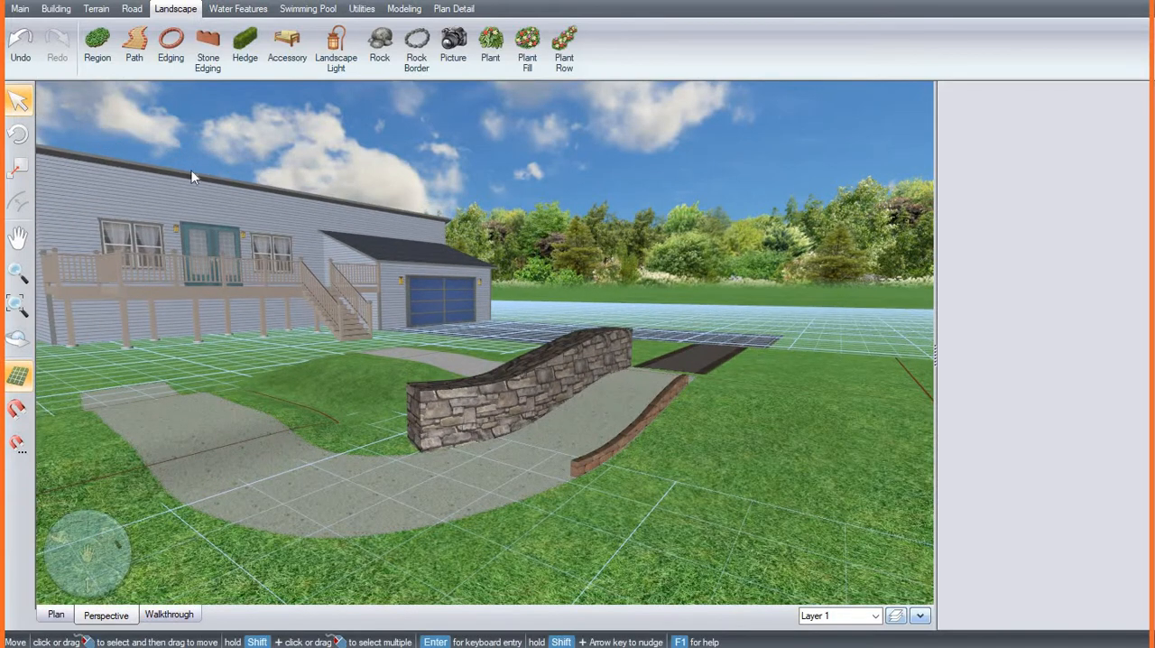
{"action": "left_click", "coordinate": [213, 52]}
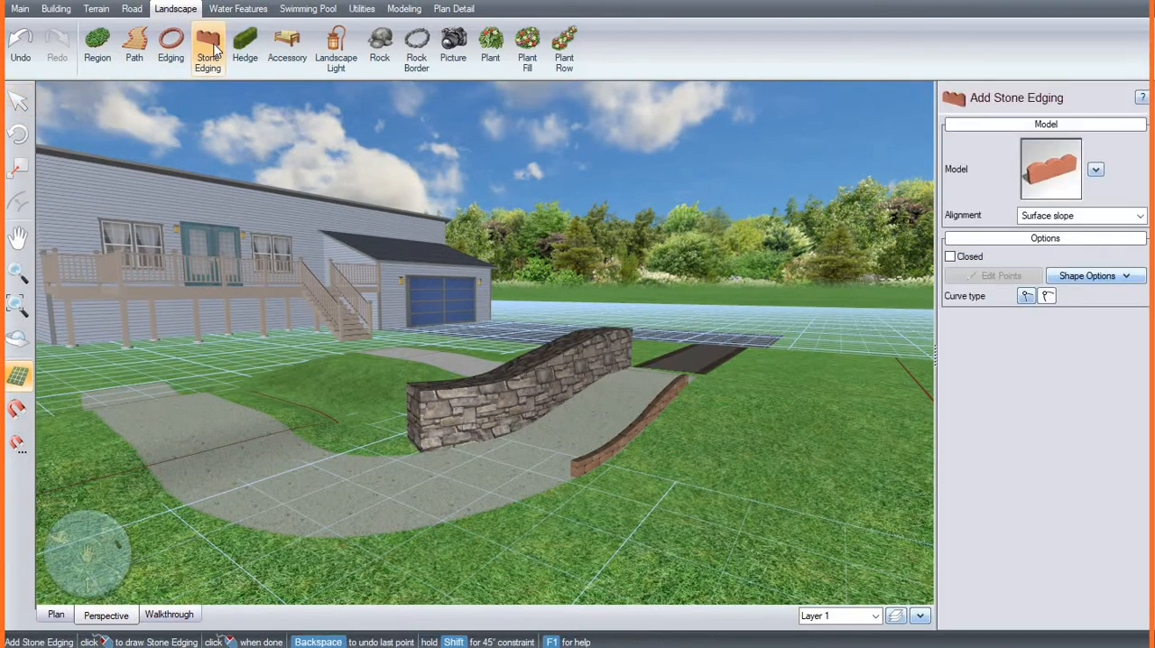
{"action": "left_click", "coordinate": [505, 503]}
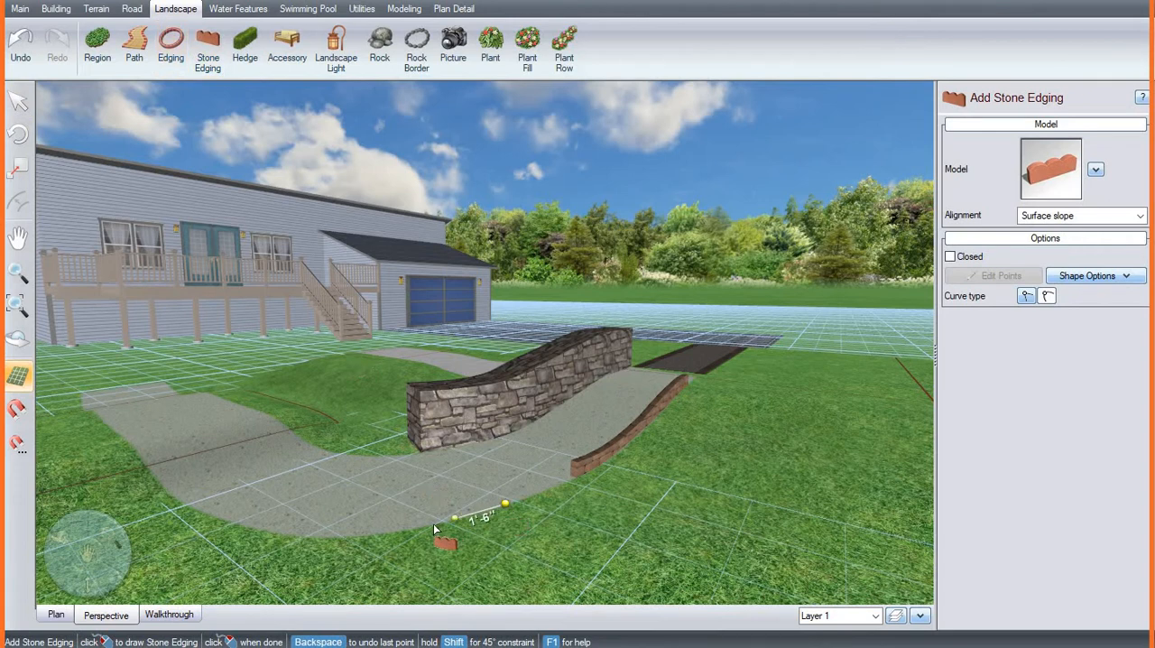
{"action": "left_click", "coordinate": [340, 539]}
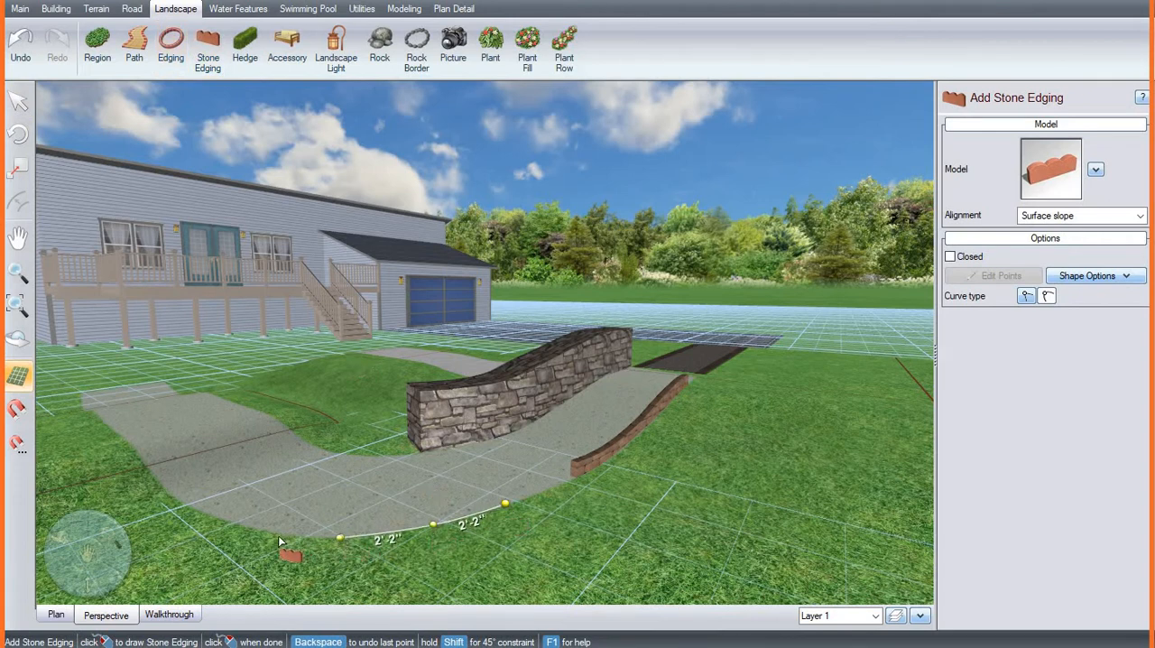
{"action": "left_click", "coordinate": [279, 538]}
{"action": "right_click", "coordinate": [278, 536]}
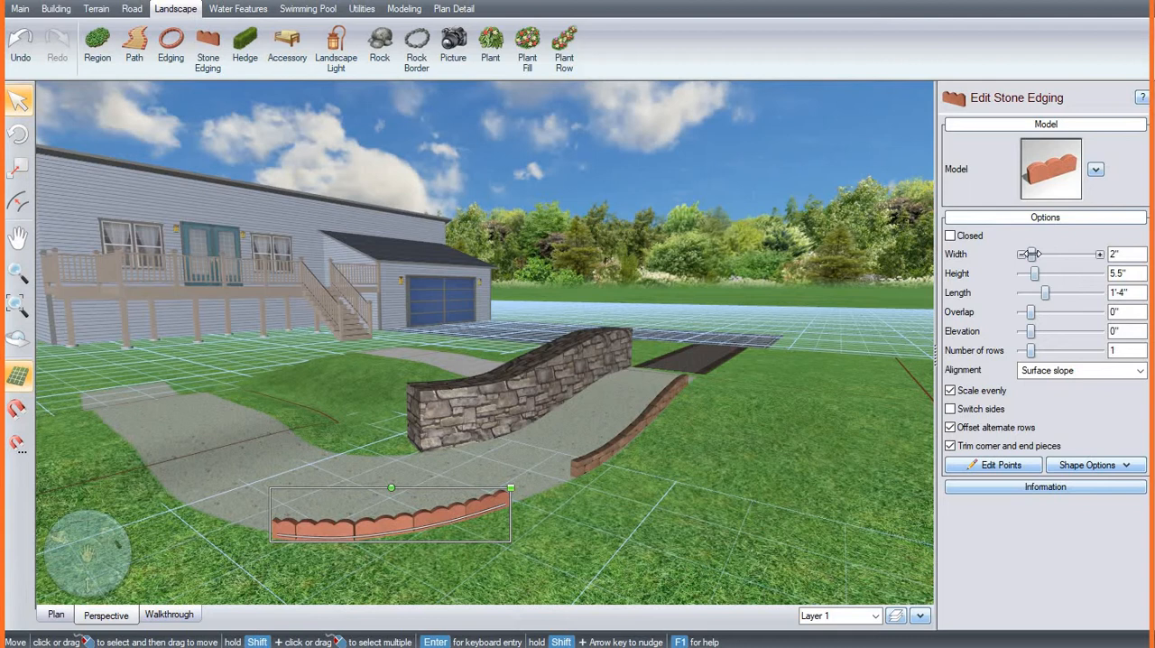
Step: Enlarge the scalloped stone edging to 3" wide and 8.2" high, and replace its model with Resin7
{"action": "mouse_move", "coordinate": [1034, 253]}
{"action": "left_mouse_down"}
{"action": "mouse_move", "coordinate": [1046, 273]}
{"action": "mouse_move", "coordinate": [1039, 254]}
{"action": "mouse_move", "coordinate": [1024, 253]}
{"action": "mouse_move", "coordinate": [1042, 273]}
{"action": "left_mouse_up"}
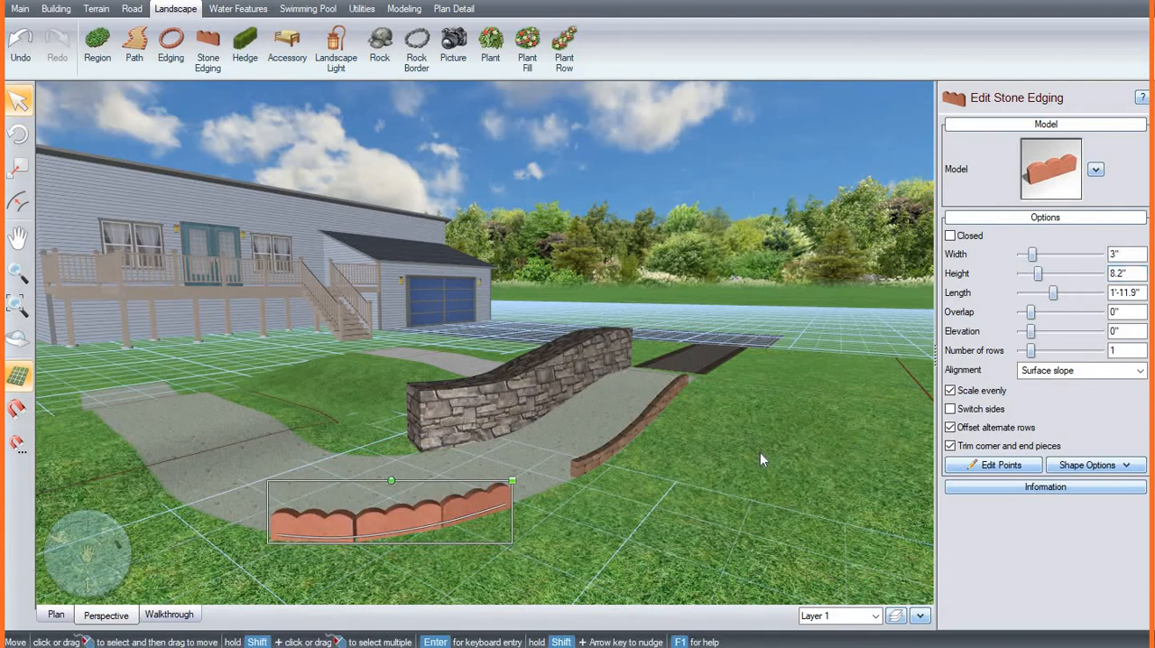
{"action": "middle_click_drag", "start_coordinate": [764, 473], "coordinate": [844, 441]}
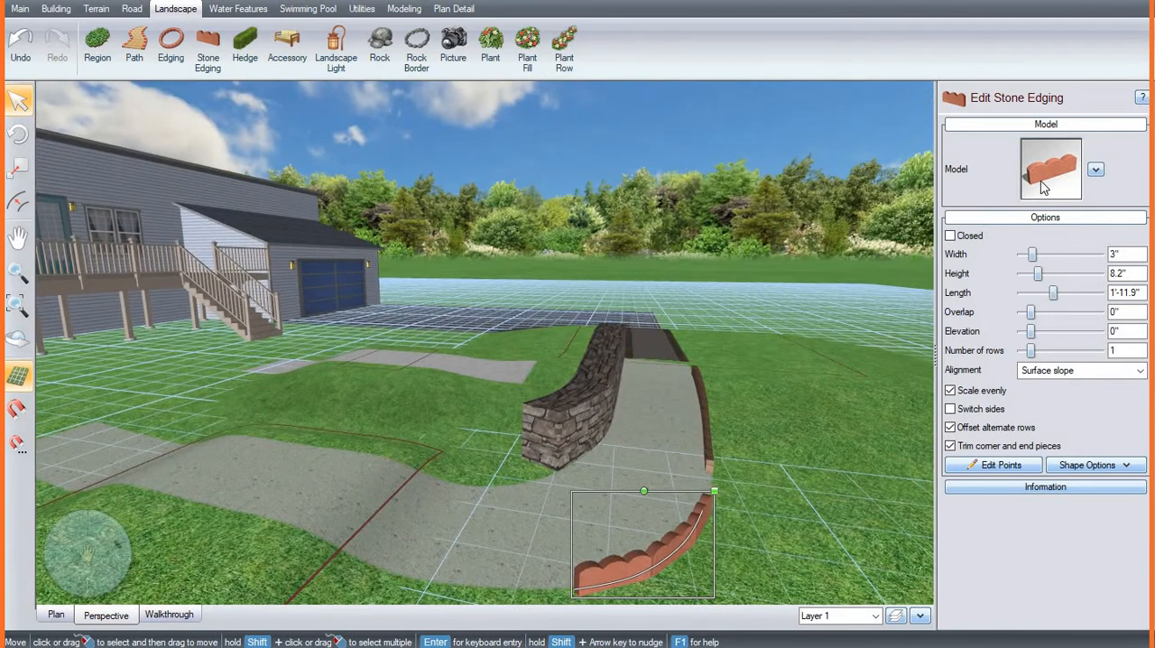
{"action": "left_click", "coordinate": [1053, 180]}
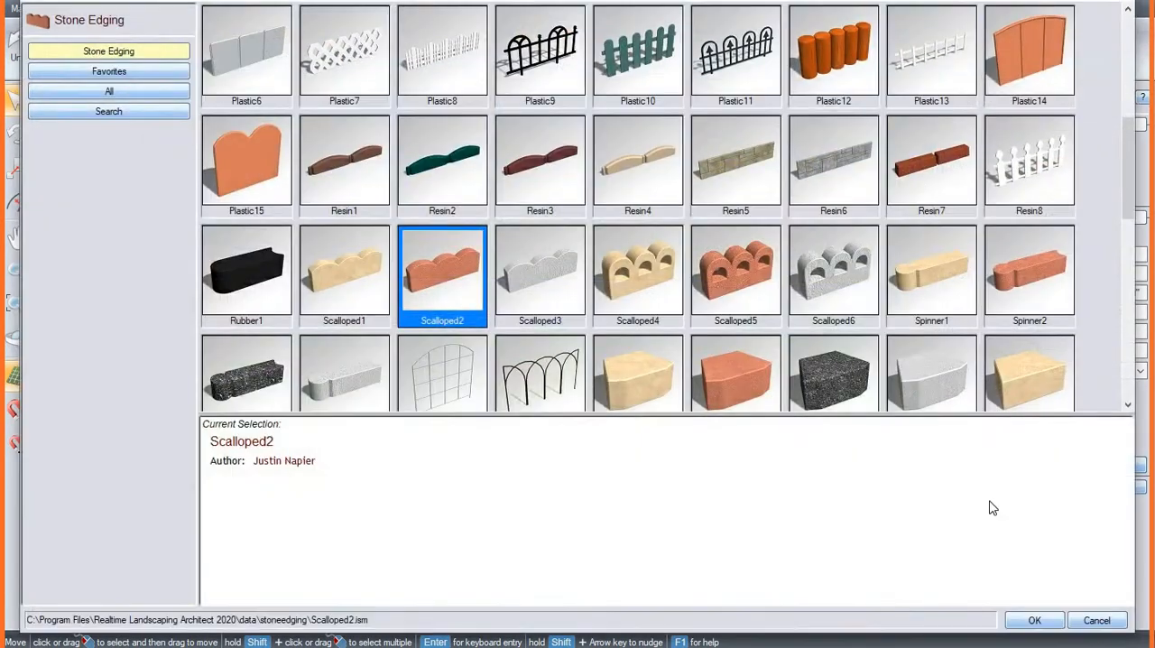
{"action": "left_click", "coordinate": [932, 162]}
{"action": "left_click", "coordinate": [1035, 620]}
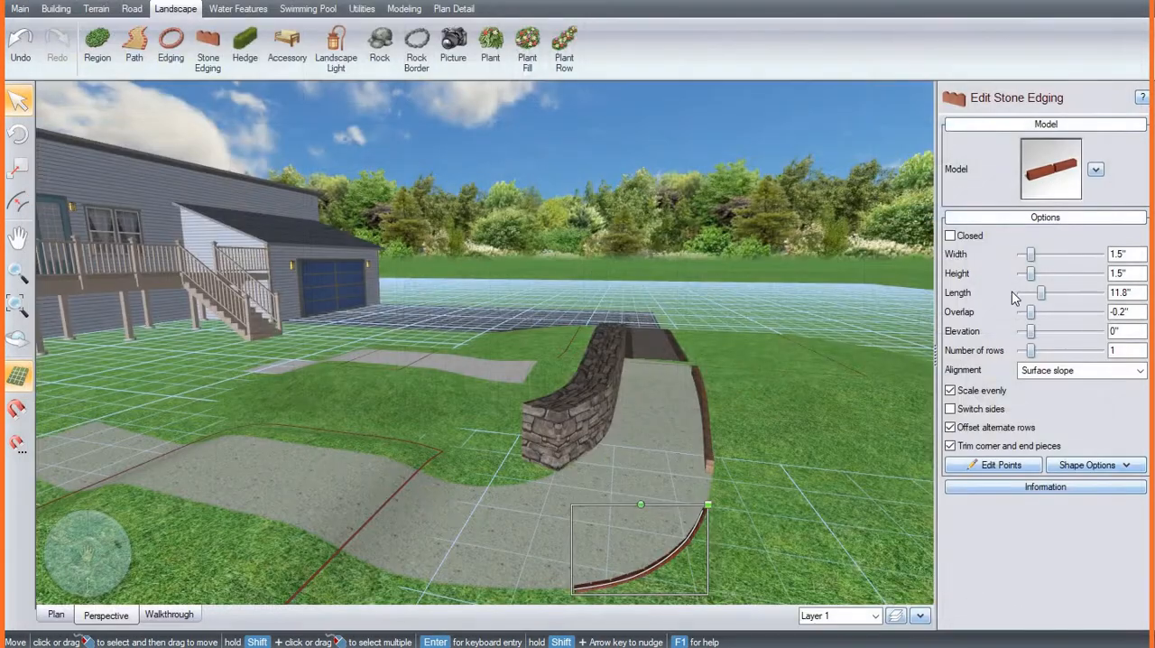
Step: Draw a 4" wide, 8" high edging with four points along the inner side of the curved path, ending near the stone wall
{"action": "left_click", "coordinate": [587, 412]}
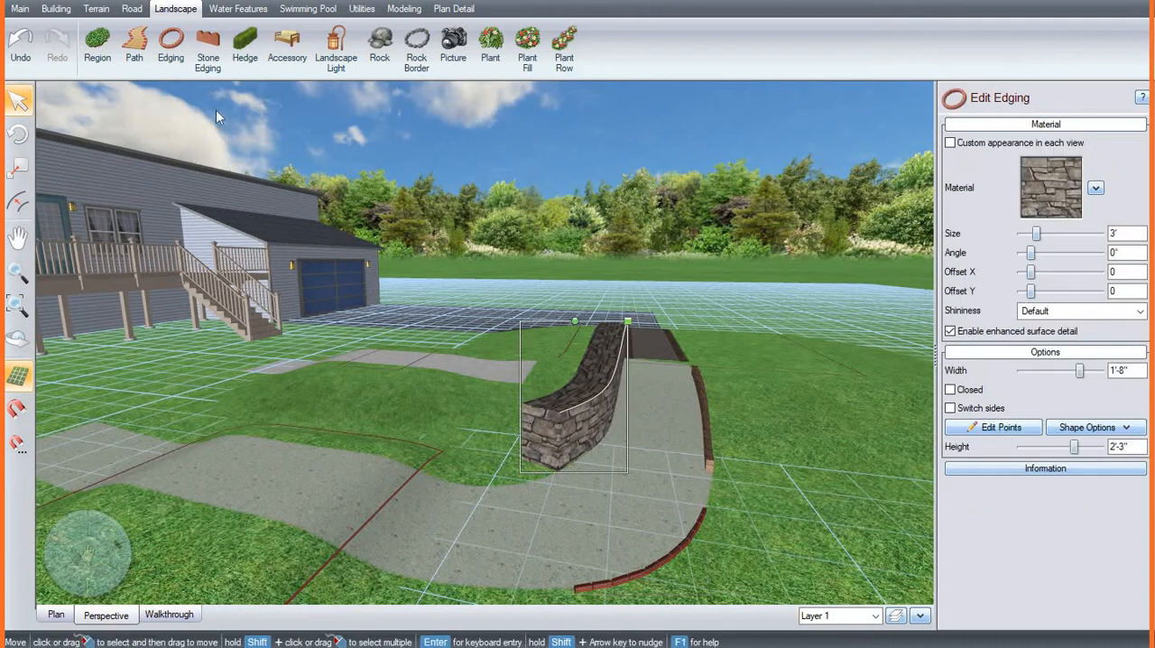
{"action": "left_click", "coordinate": [171, 49]}
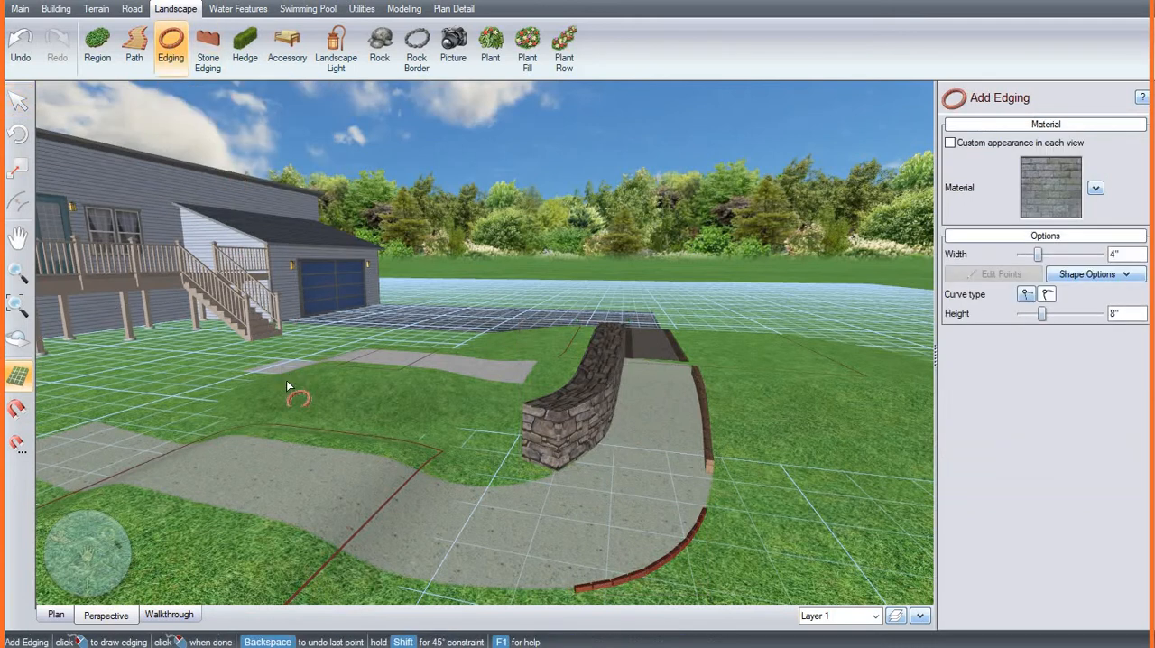
{"action": "left_click", "coordinate": [331, 446]}
{"action": "left_click", "coordinate": [391, 459]}
{"action": "left_click", "coordinate": [450, 481]}
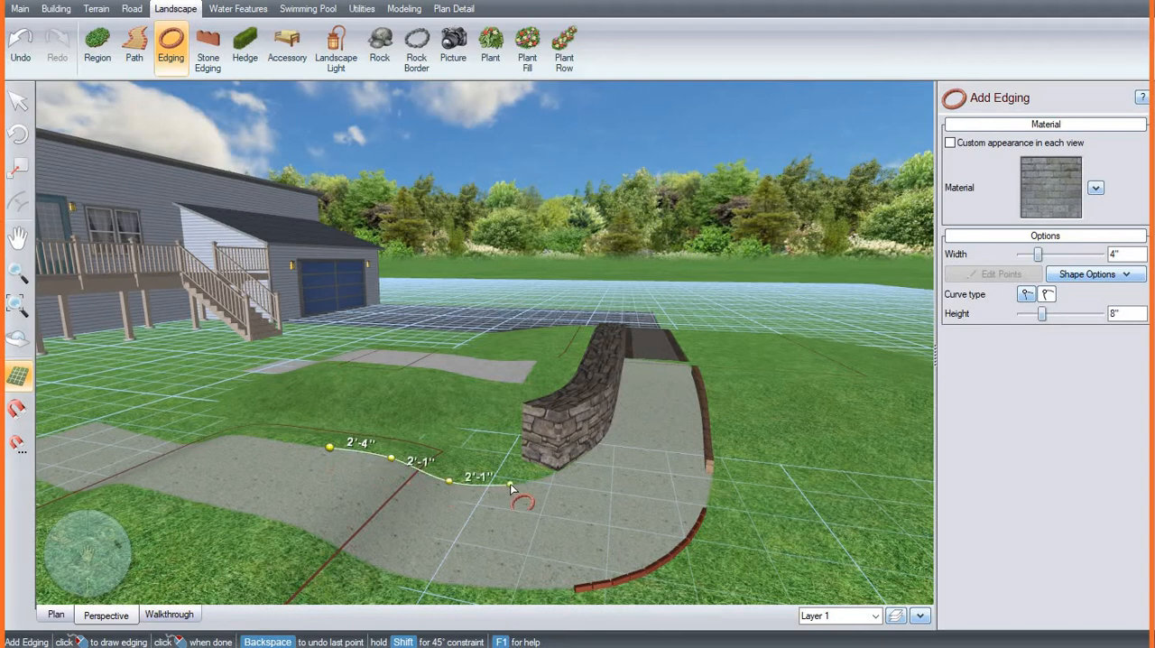
{"action": "right_click", "coordinate": [511, 488]}
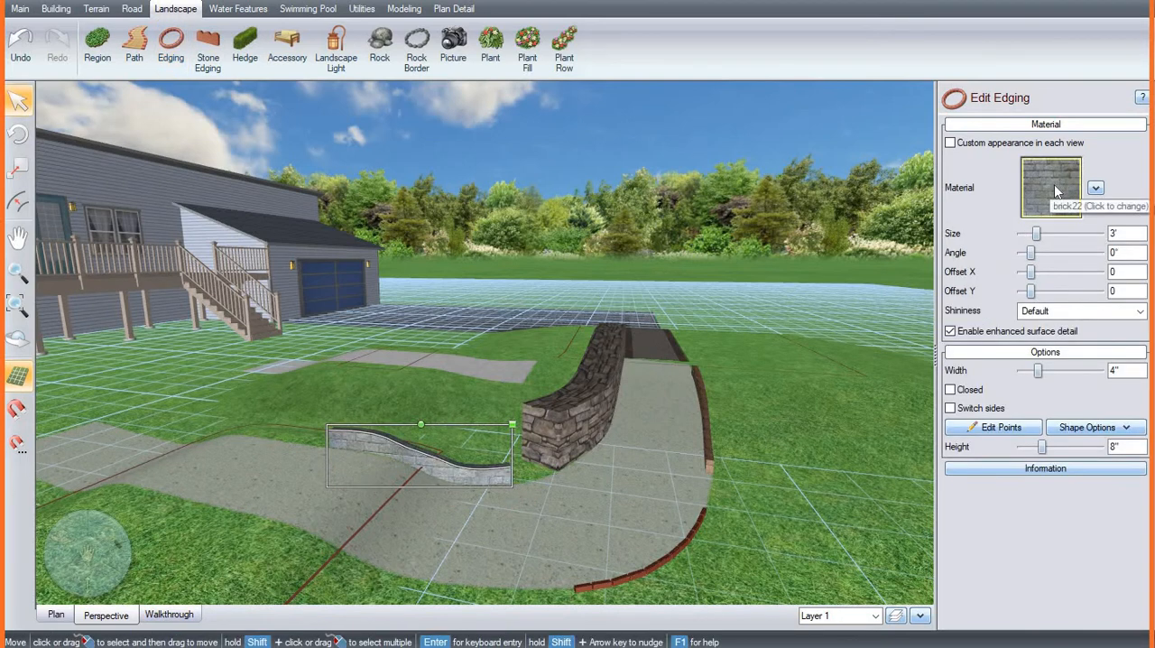
Step: Browse the Unilock and R.I. Lampus edging materials and apply Stone4 from the Stone category to the new edging
{"action": "left_click", "coordinate": [1055, 184]}
{"action": "left_click", "coordinate": [108, 290]}
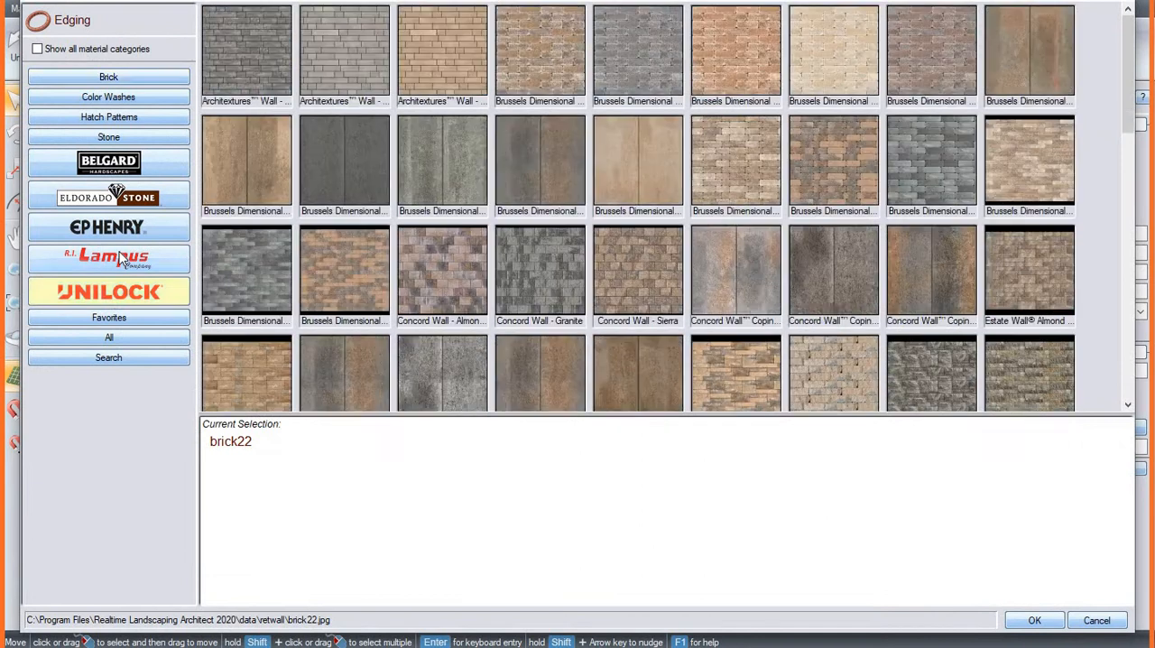
{"action": "left_click", "coordinate": [120, 259]}
{"action": "left_click", "coordinate": [145, 305]}
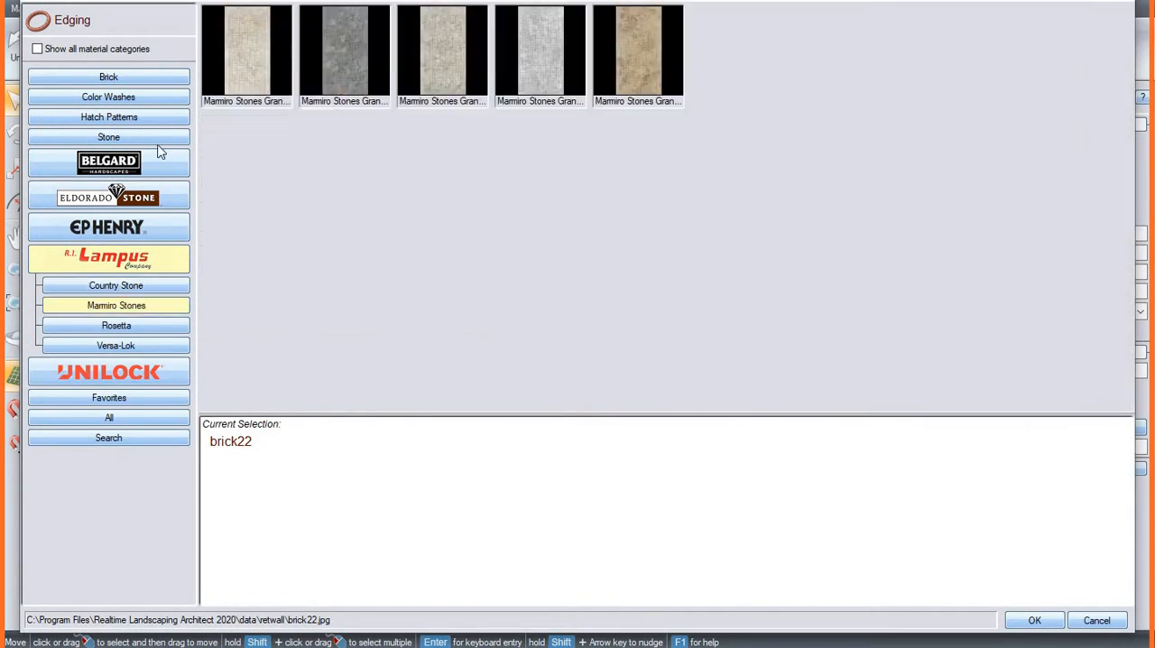
{"action": "left_click", "coordinate": [158, 138]}
{"action": "left_click", "coordinate": [462, 174]}
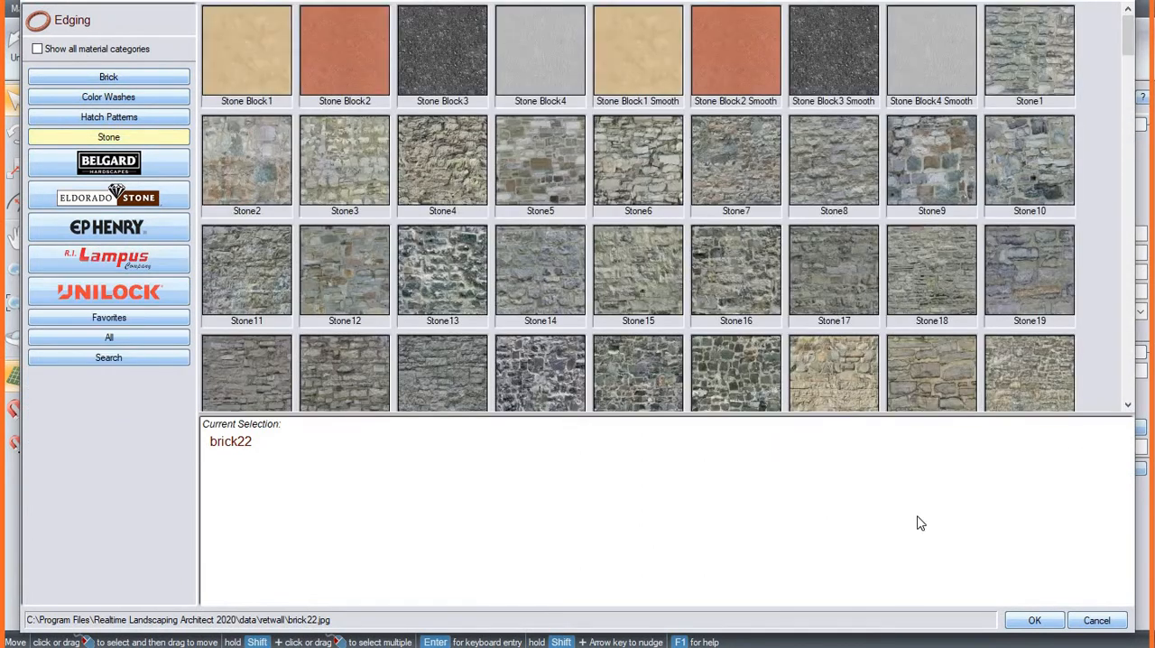
{"action": "left_click", "coordinate": [1035, 620]}
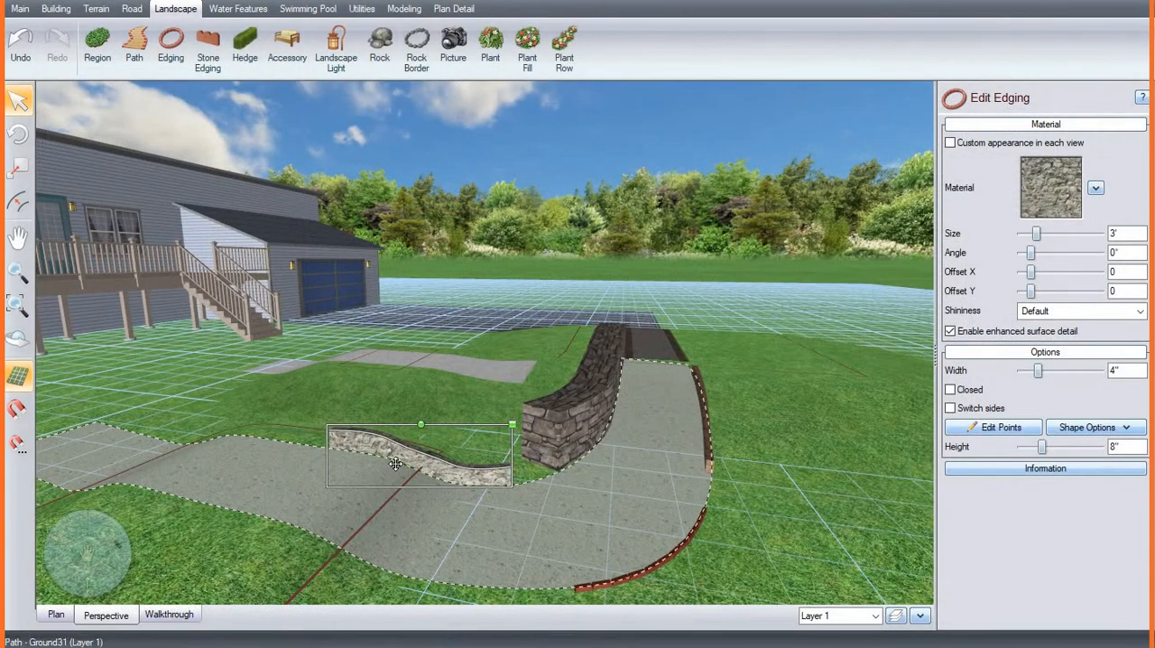
Step: Set the height of the Stone4 edging to 2' and its width to 1'-8"
{"action": "right_click_drag", "start_coordinate": [388, 464], "coordinate": [386, 542]}
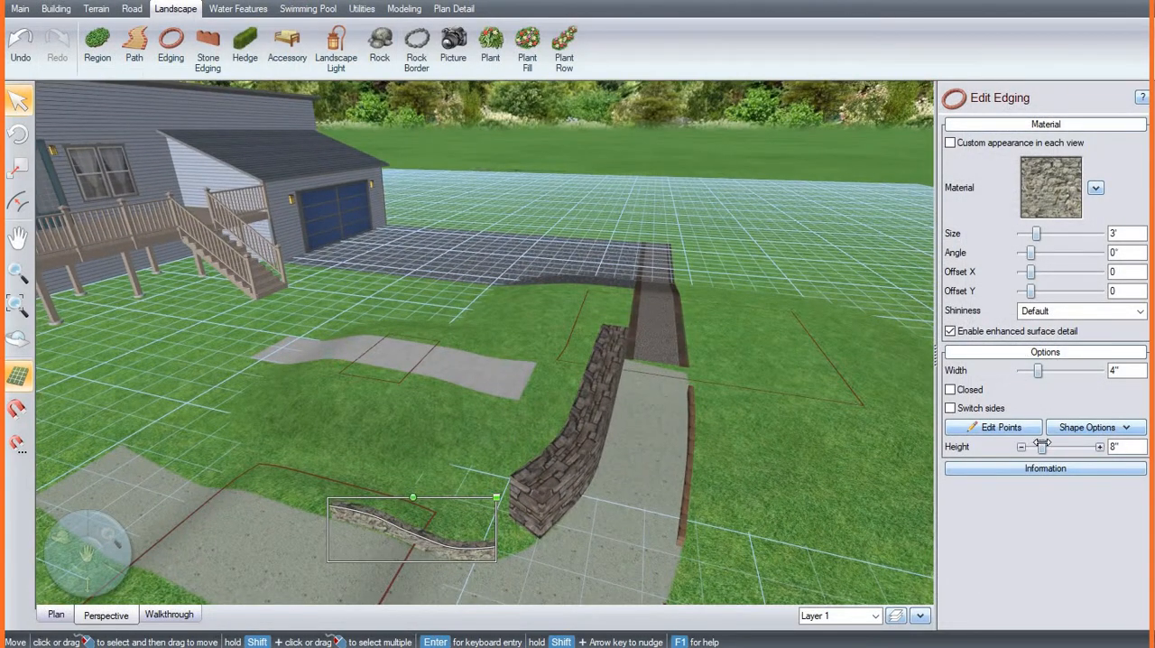
{"action": "left_click_drag", "start_coordinate": [1042, 446], "coordinate": [1069, 447]}
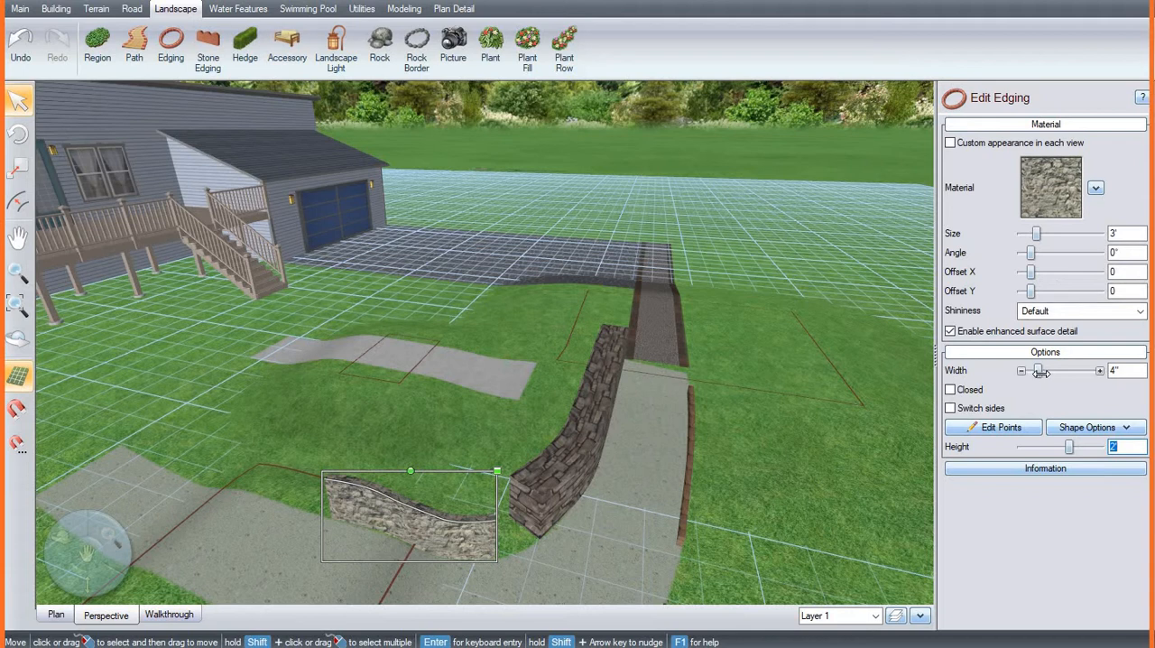
{"action": "left_click_drag", "start_coordinate": [1041, 372], "coordinate": [1081, 373]}
Step: Try the Closed option on the Stone4 edging and undo it
{"action": "left_click", "coordinate": [1062, 429]}
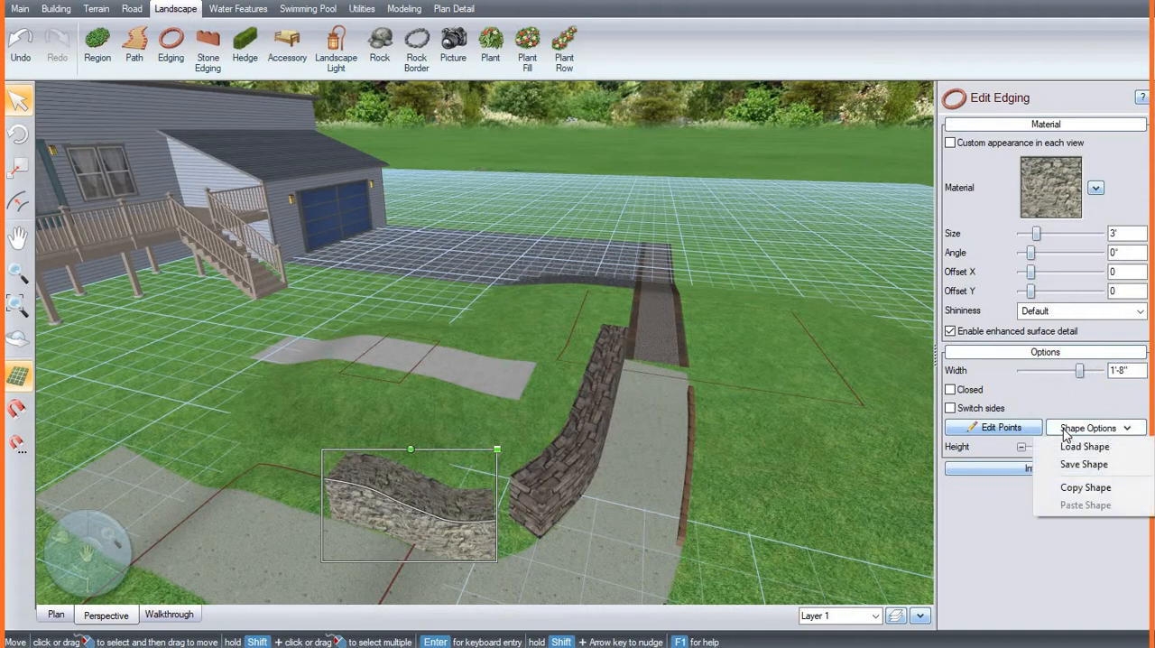
{"action": "left_click", "coordinate": [1061, 394]}
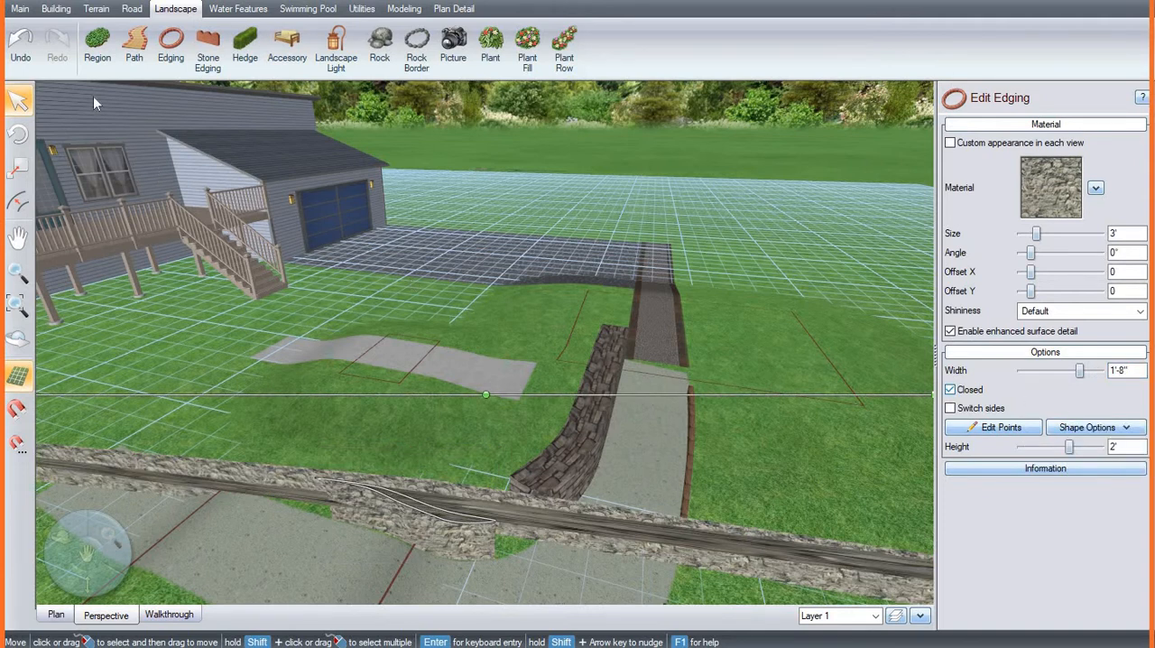
{"action": "left_click", "coordinate": [20, 44]}
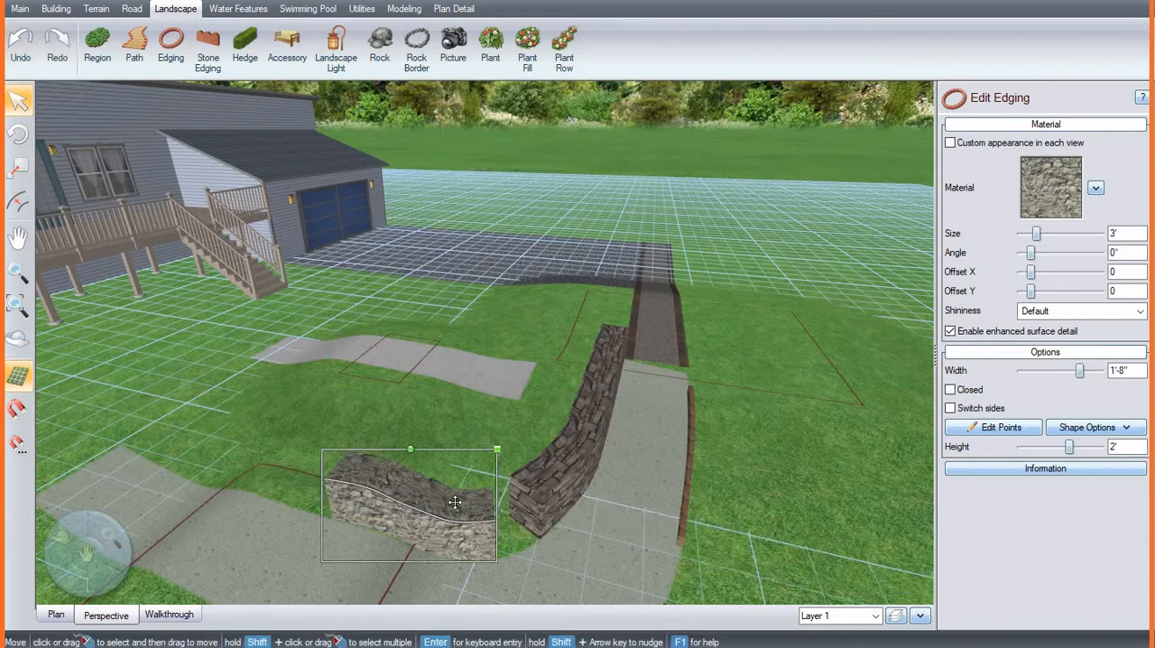